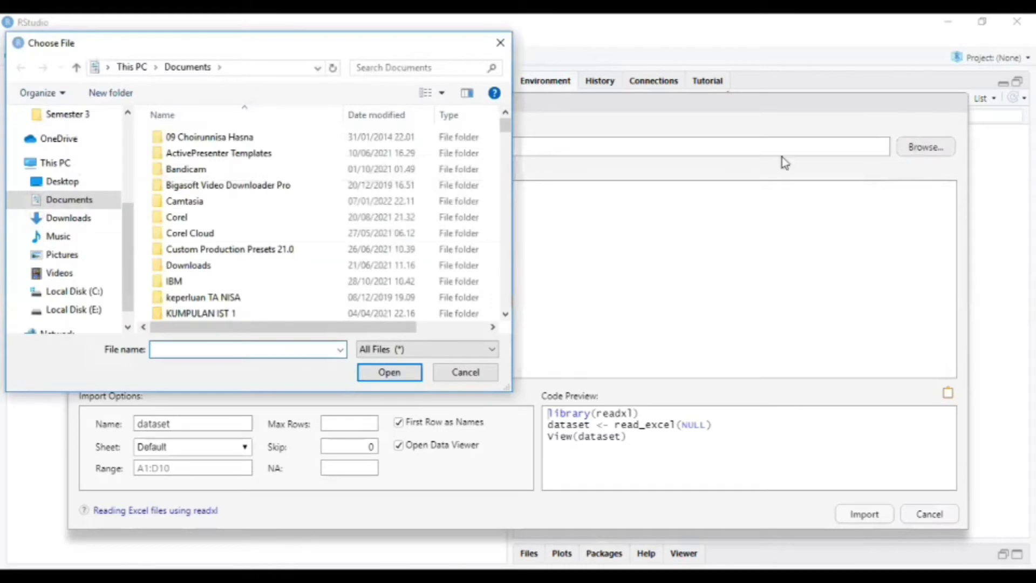
Choose Regresi.xlsx from the Downloads folder as the Excel file to import.
click(114, 224)
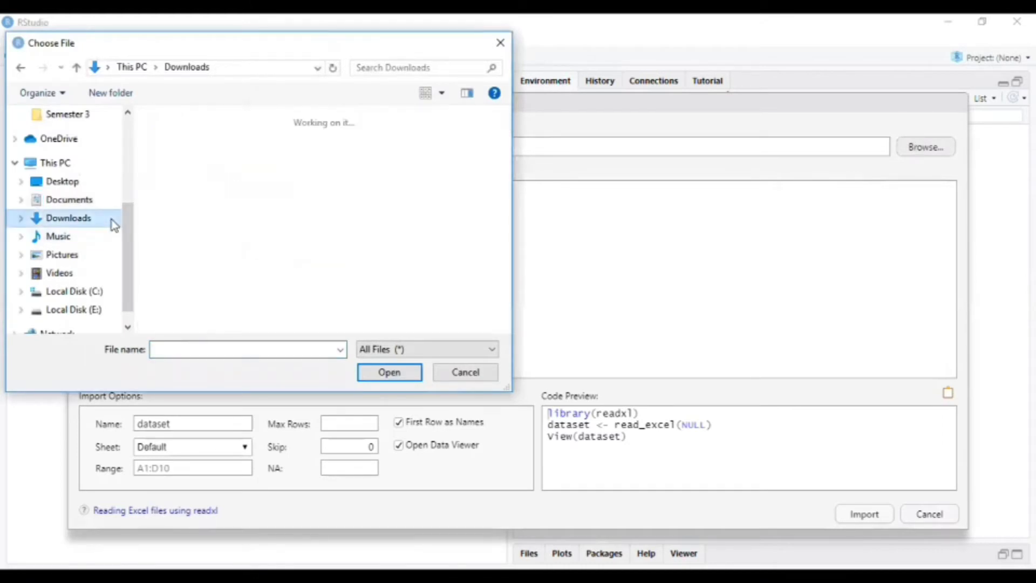
click(209, 350)
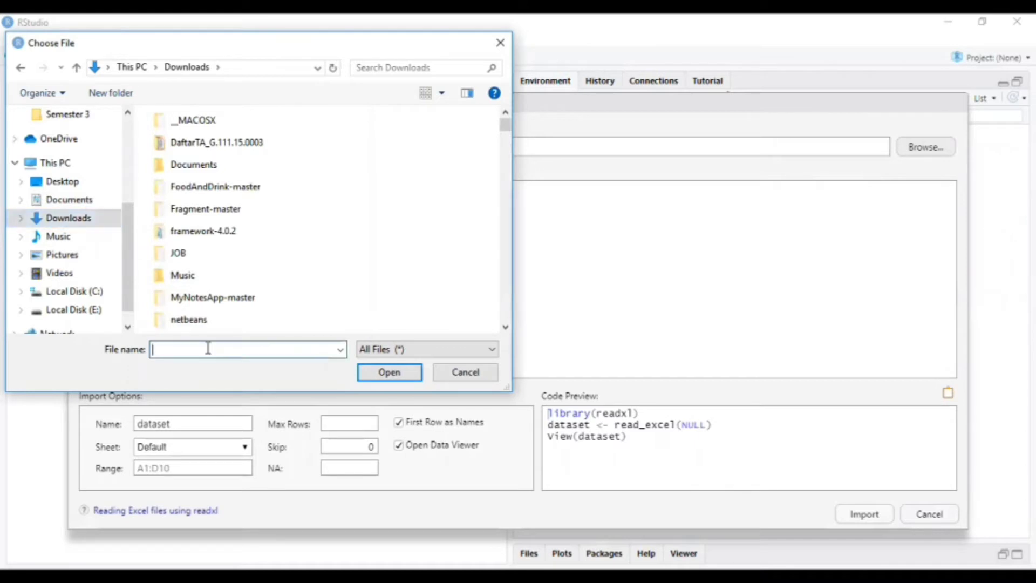
text(reg)
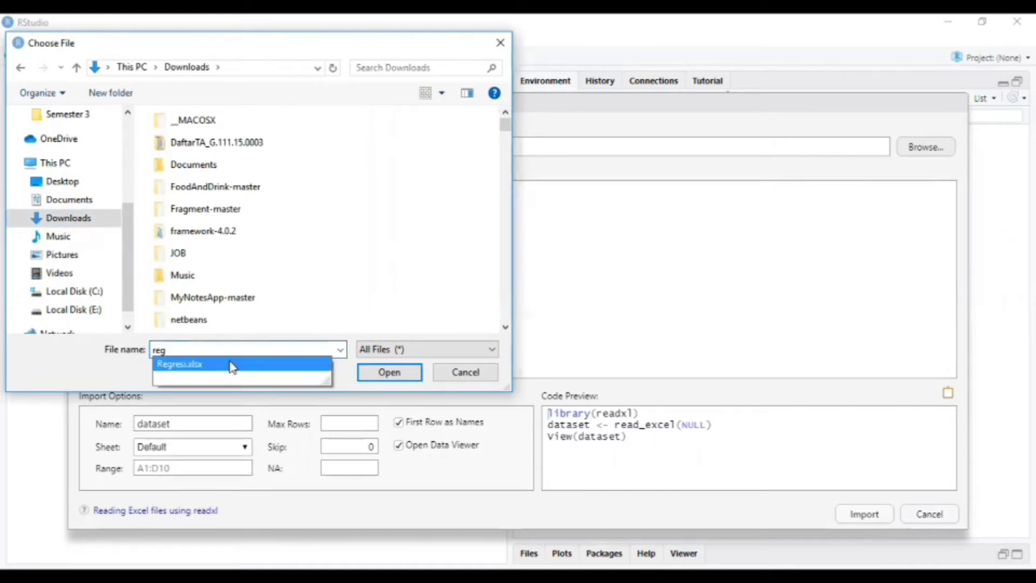
click(232, 365)
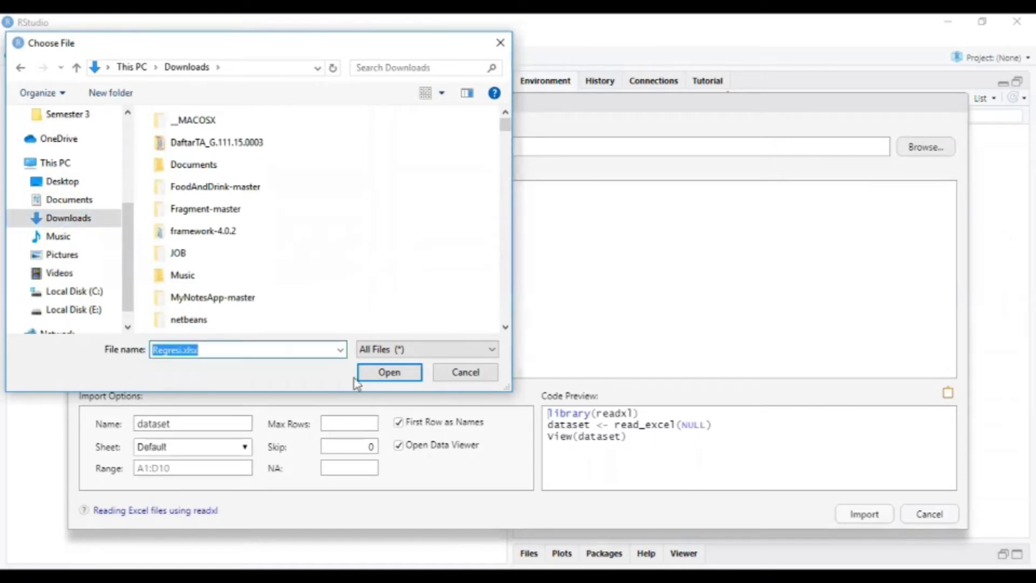
click(400, 381)
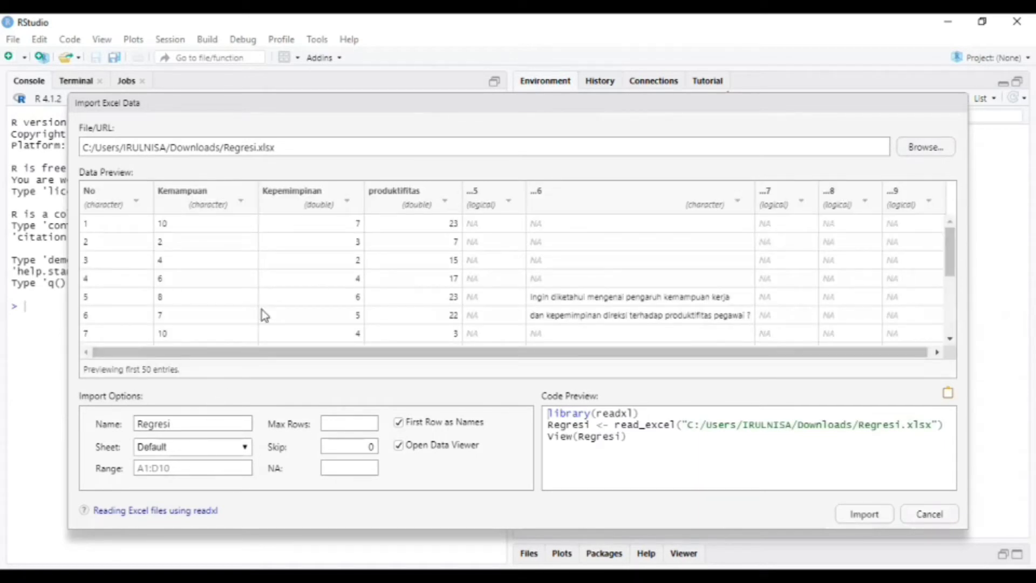
Import the cell range B1:D11 with the Kemampuan, Kepemimpinan and produktifitas columns set to the Numeric type.
click(167, 473)
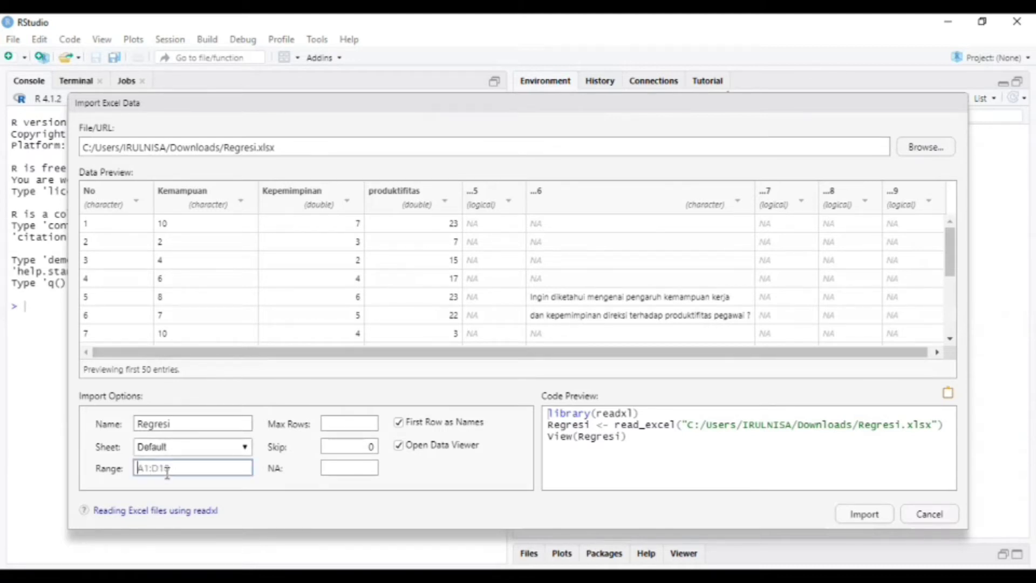
text(B1:D11)
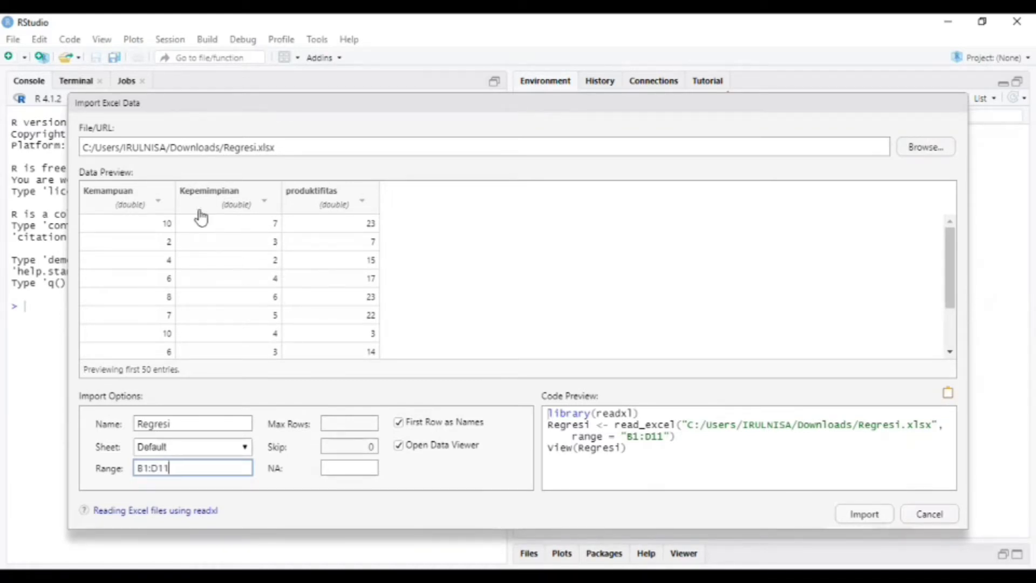
click(141, 203)
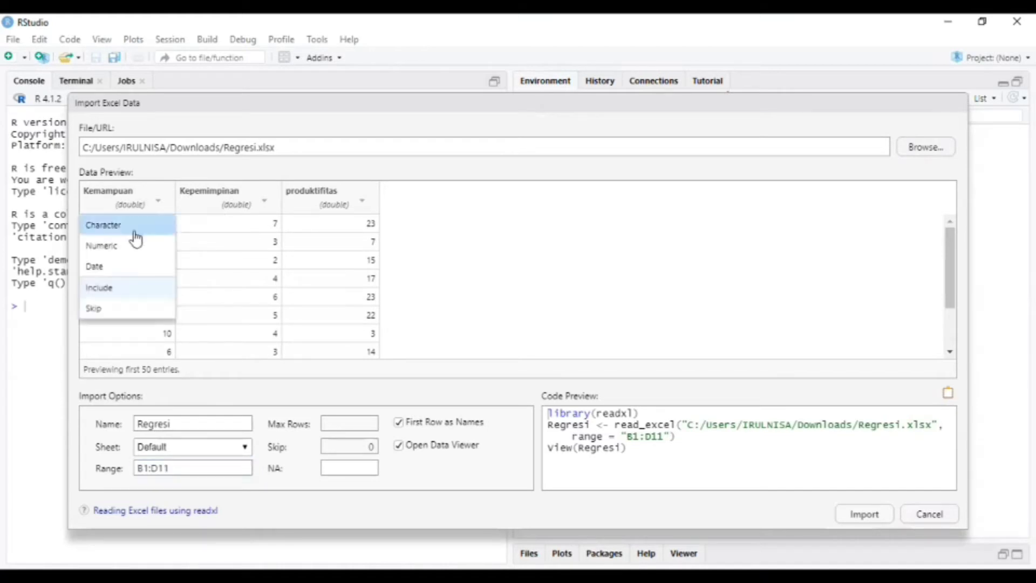
click(135, 246)
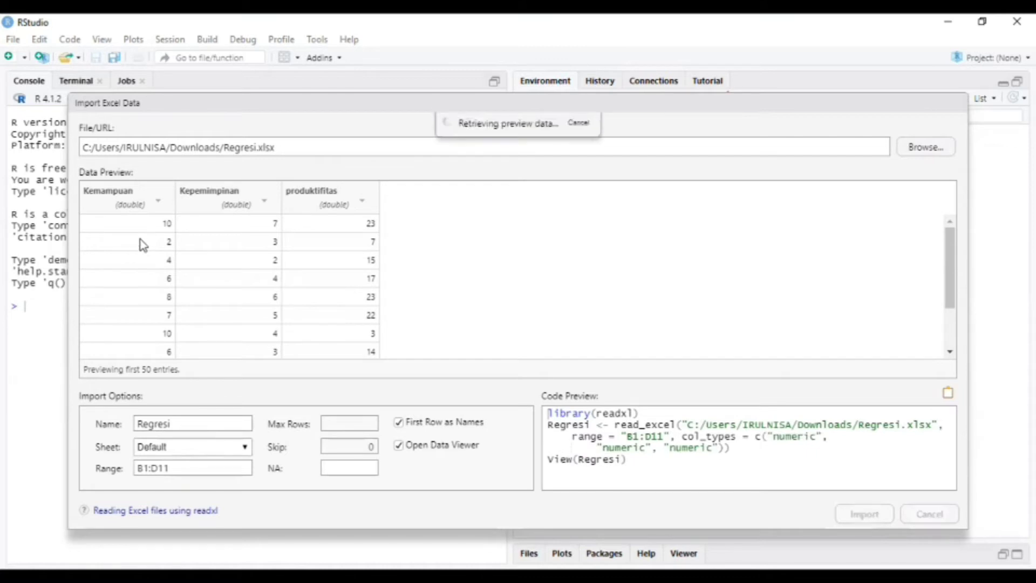
click(249, 203)
click(247, 243)
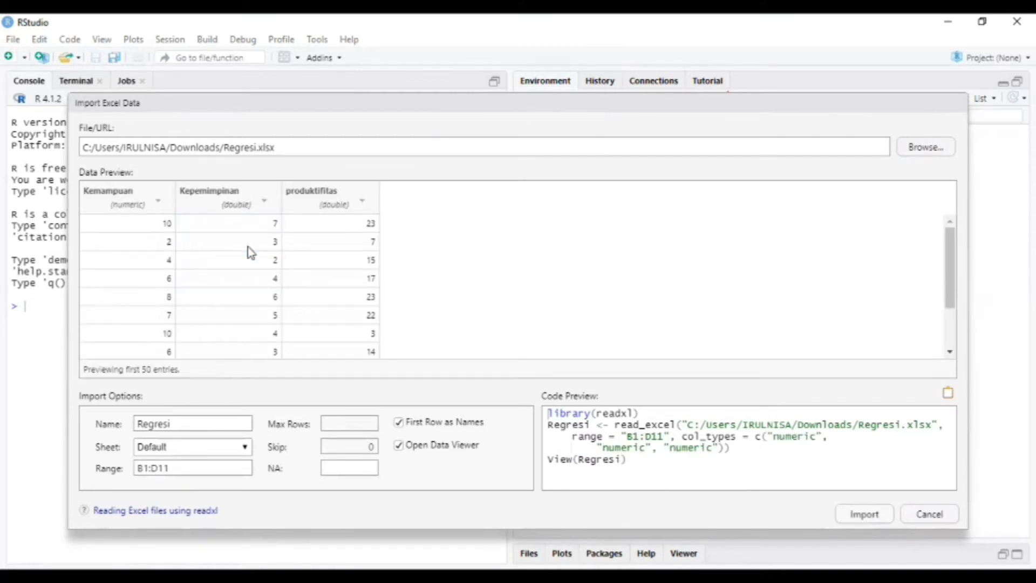
click(359, 204)
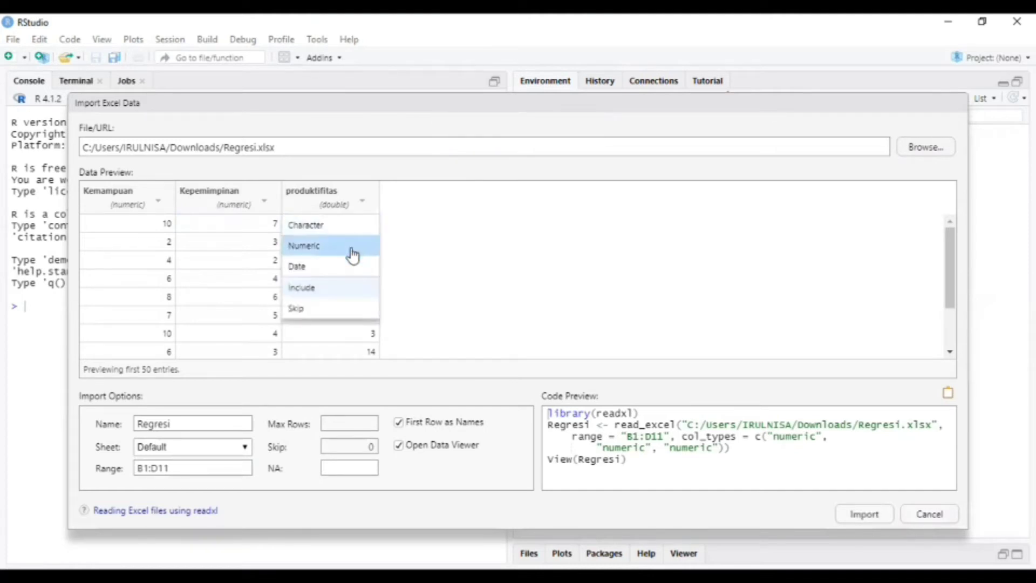
click(351, 247)
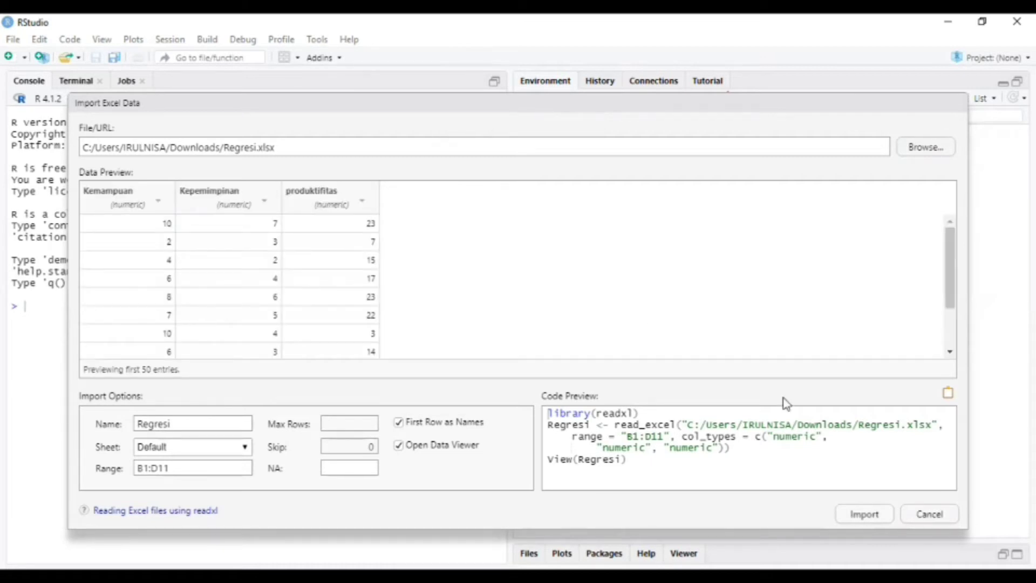
click(864, 514)
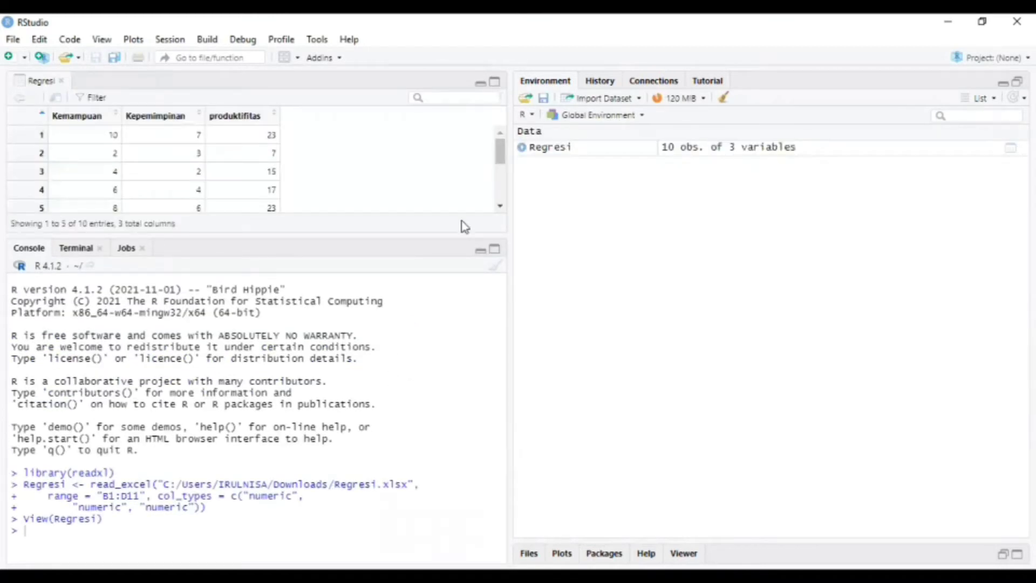
View all rows of the imported Regresi table and print the Regresi dataset in the console.
click(480, 250)
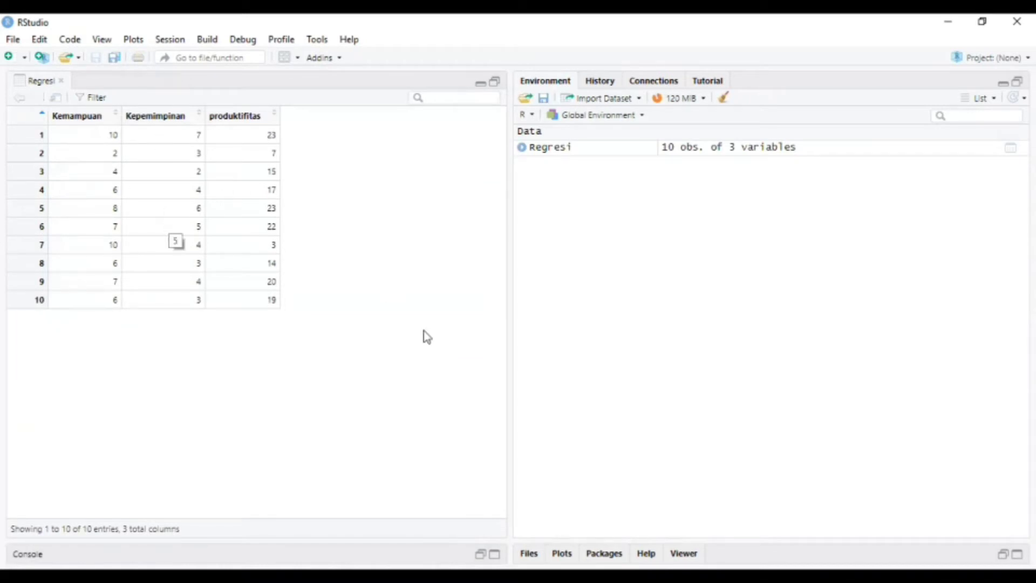
click(467, 551)
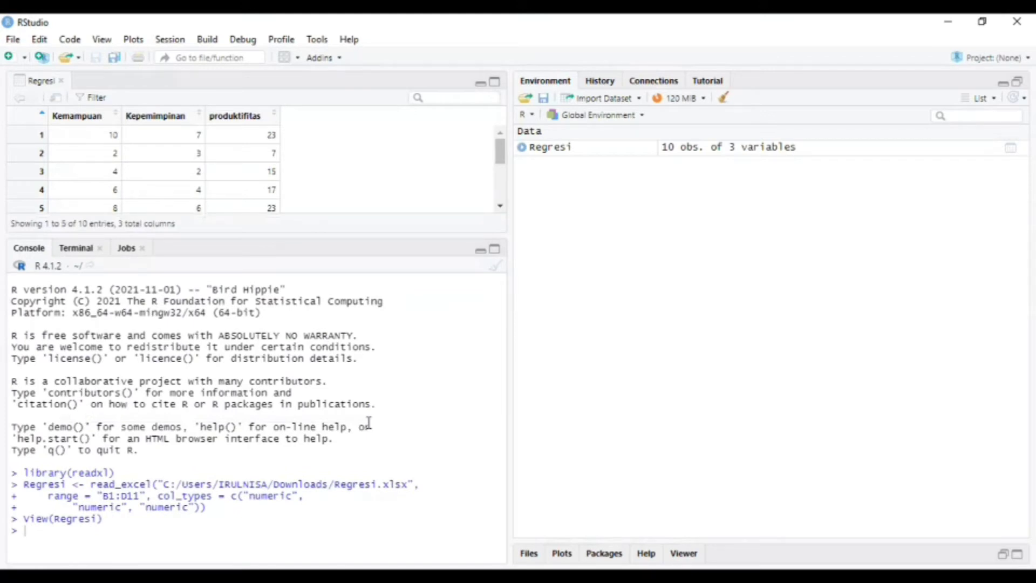
text(Regresi)
key(Return)
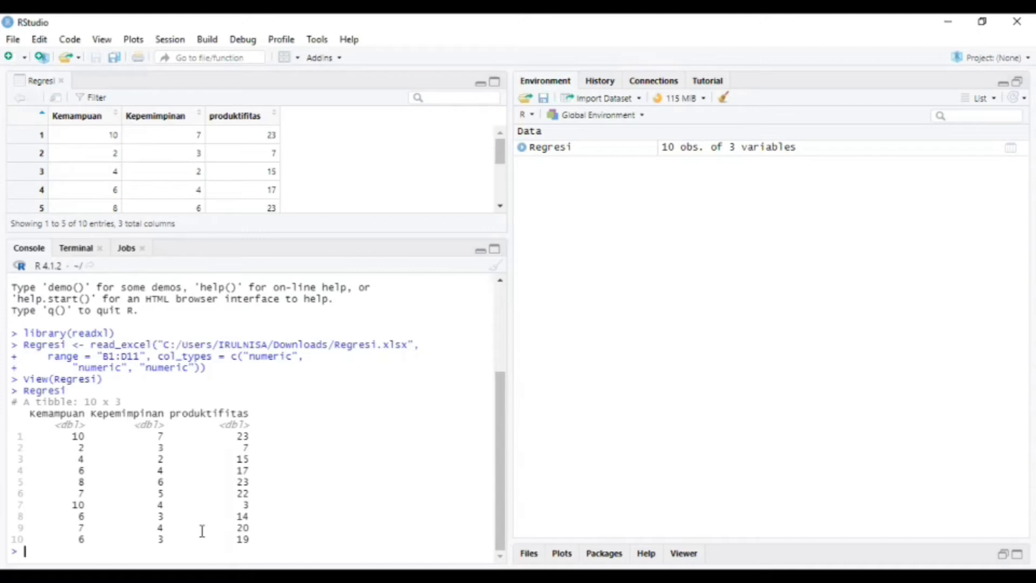
Fit a linear model of produktifitas on Kemampuan and Kepemimpinan using data=Regresi and store it as reg.
text(reg)
key(Escape)
text(<-)
text(lm()
text(prou)
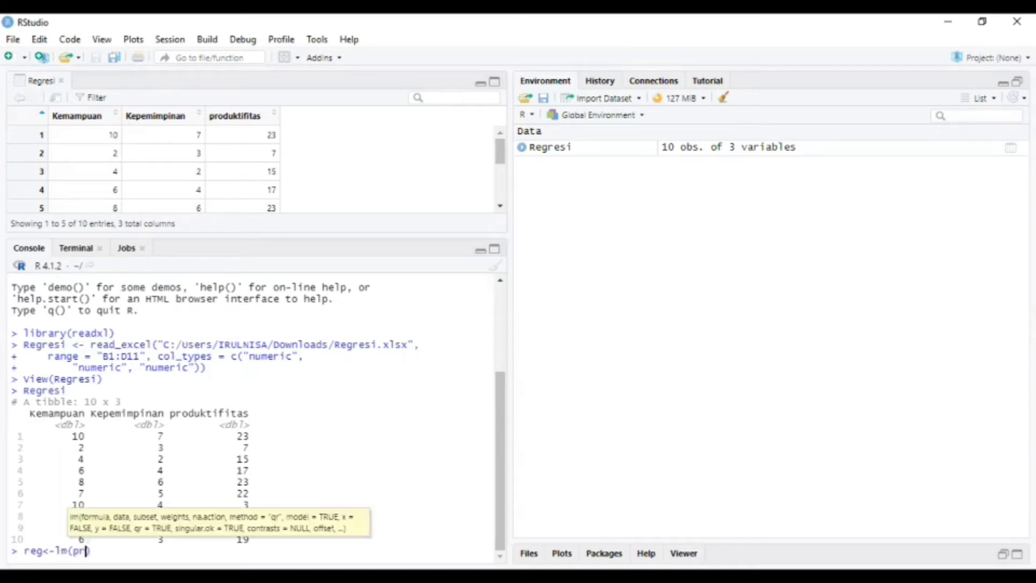
key(BackSpace)
text(dukti)
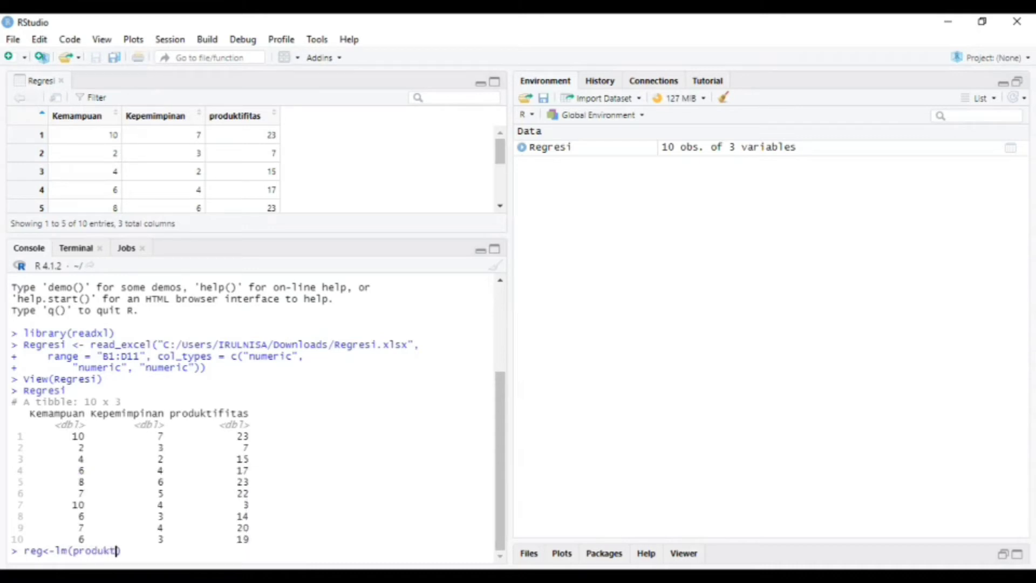
text(fitas~Kemampuan)
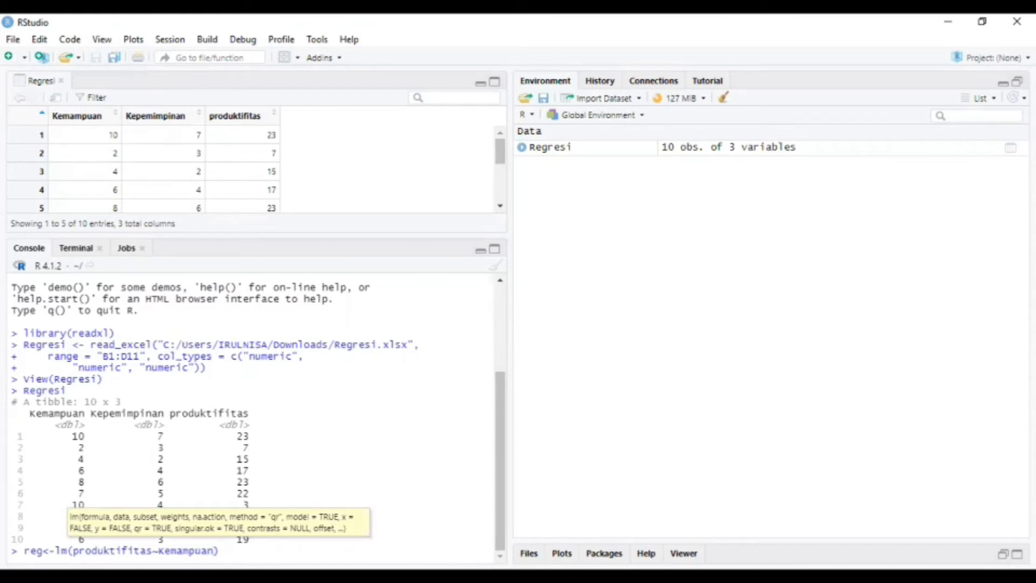
text(+Kepemimpinan,)
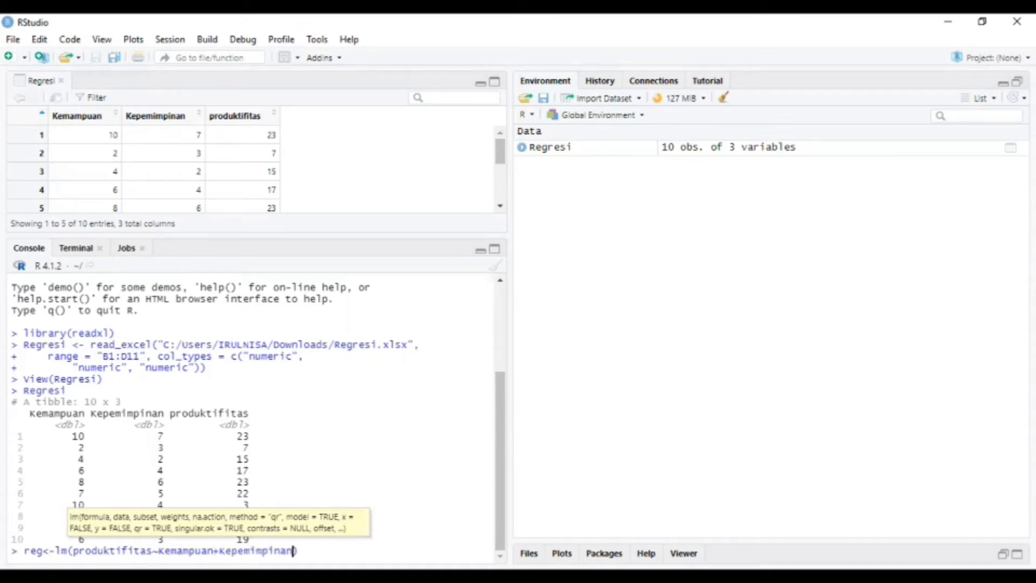
key(BackSpace)
text(,)
text( s)
text(ata)
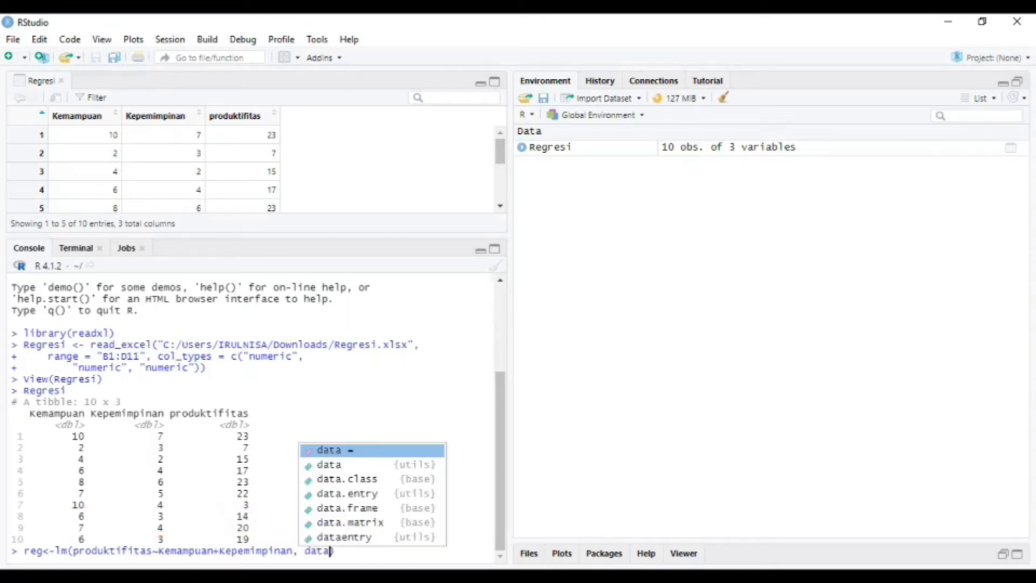
text(=Reg)
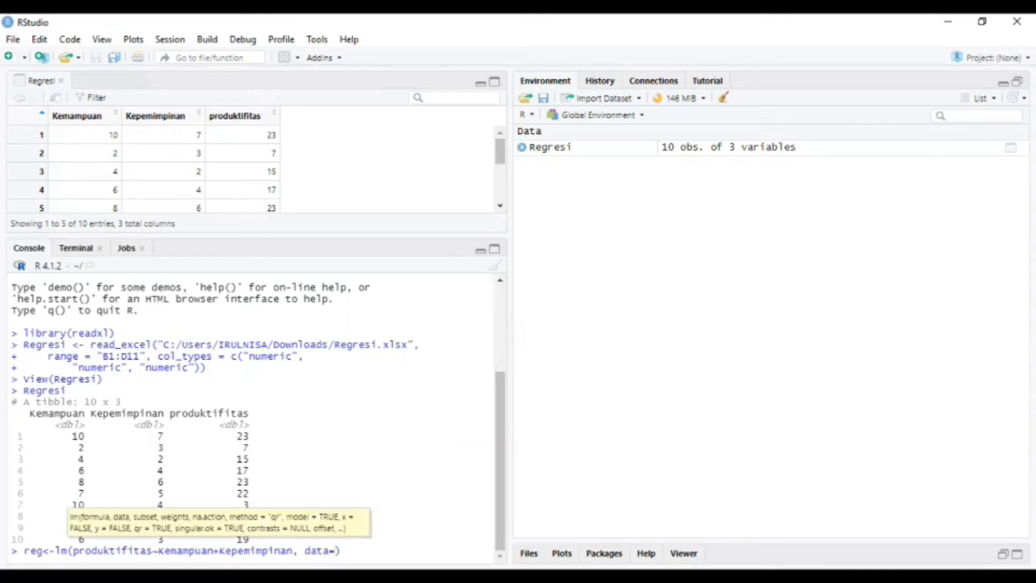
text(resi))
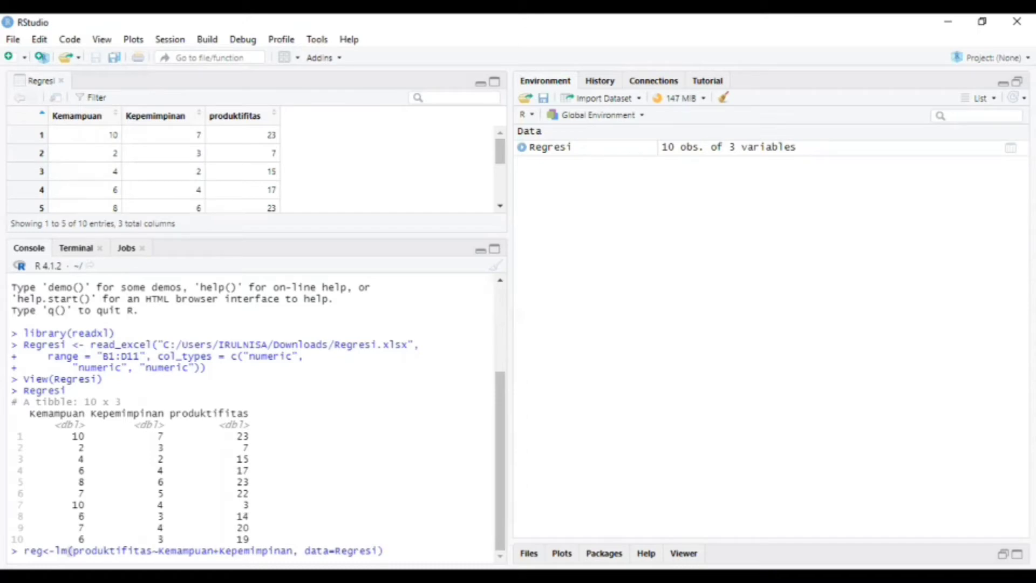
key(Return)
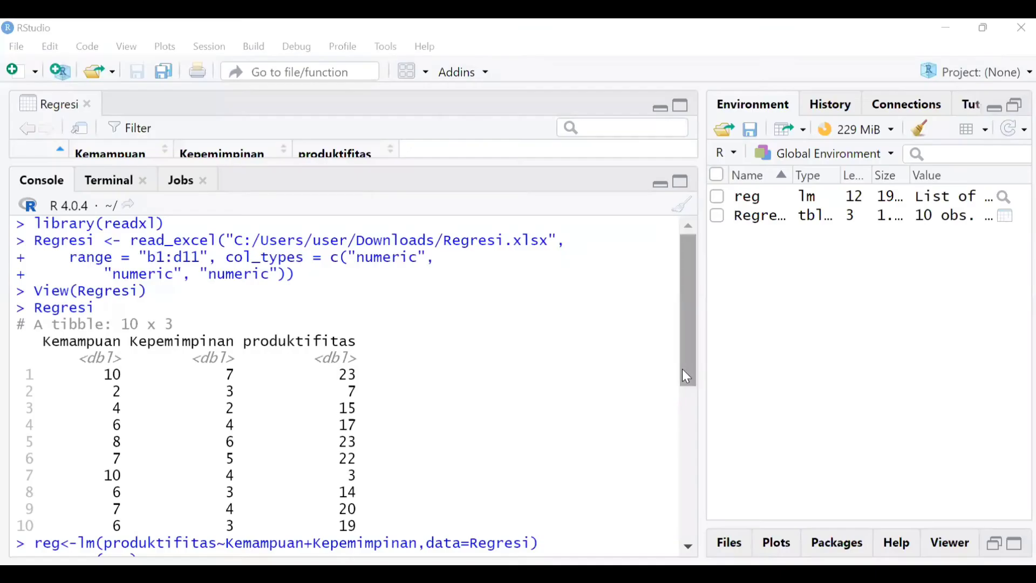
Print the summary of the reg model and review its residuals, coefficients and fit statistics.
text(summary(reg))
key(Return)
drag(689, 396, 694, 465)
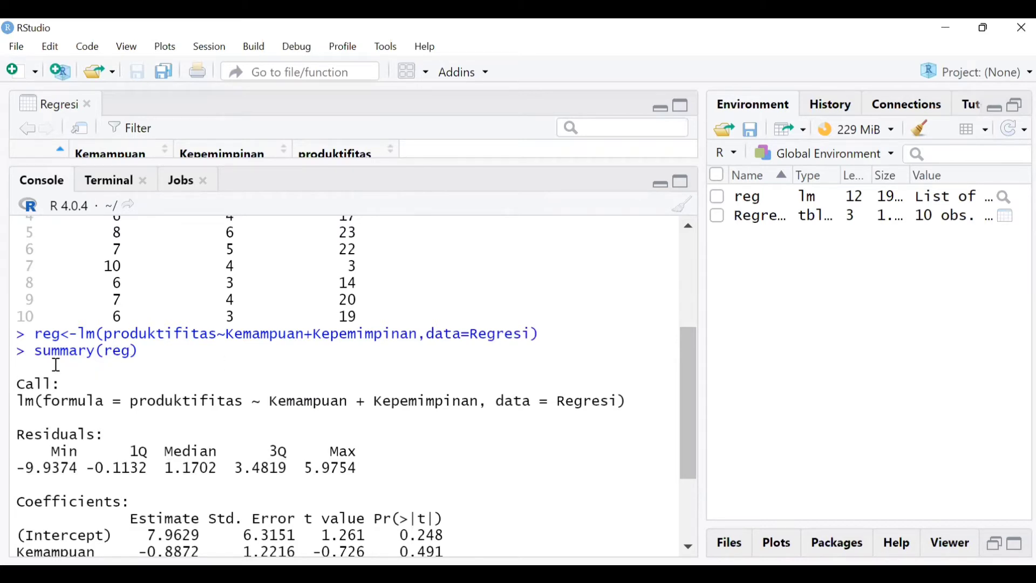
scroll(178, 372, down, 2)
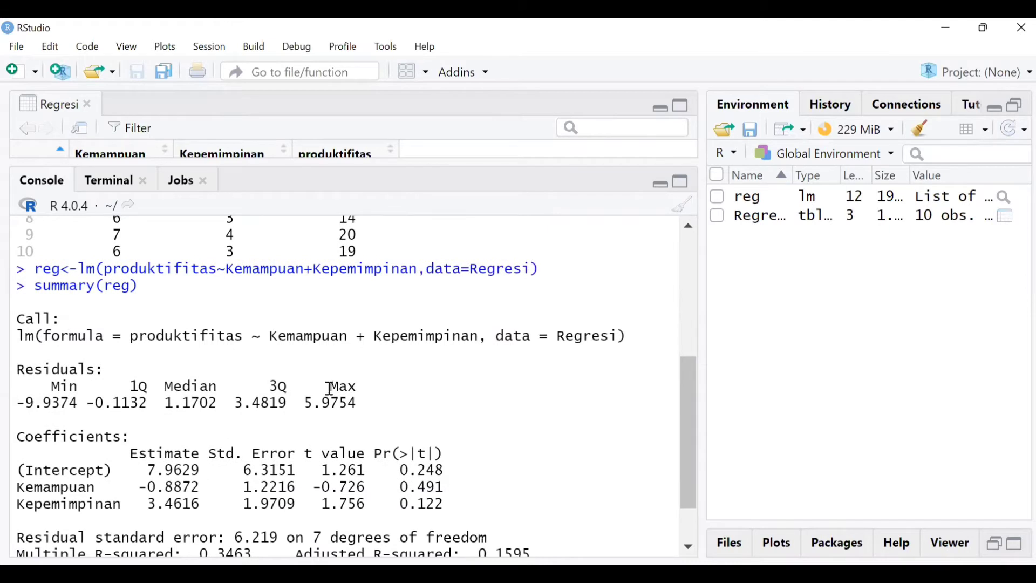
scroll(331, 390, down, 2)
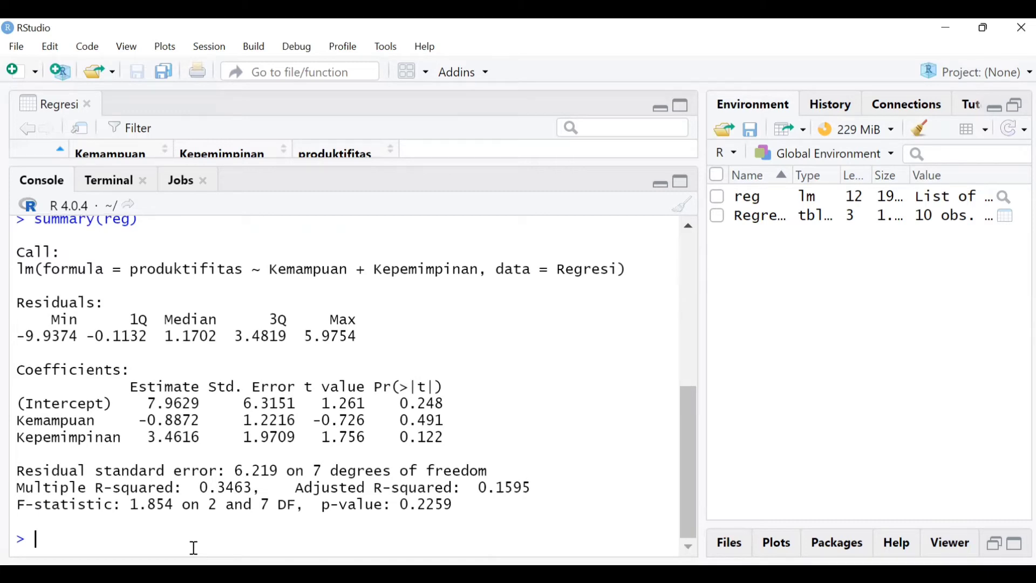
Add the console comments "#uji asumsi klasik" and "#uji normalitas" on separate lines.
text(#uji asumsi klasik)
key(Return)
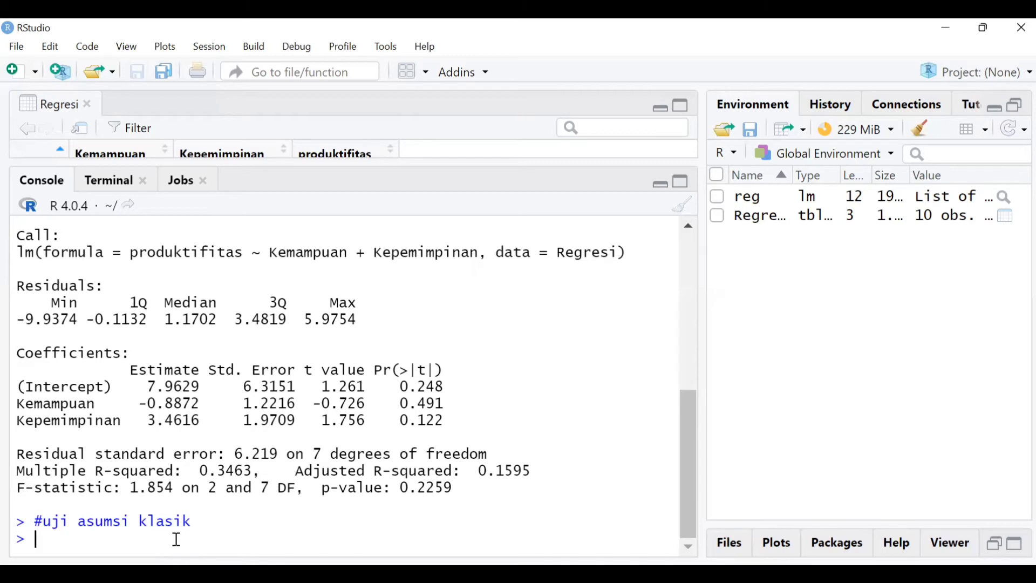
text(#)
key(BackSpace)
text(#U)
key(BackSpace)
text(uji normalitas)
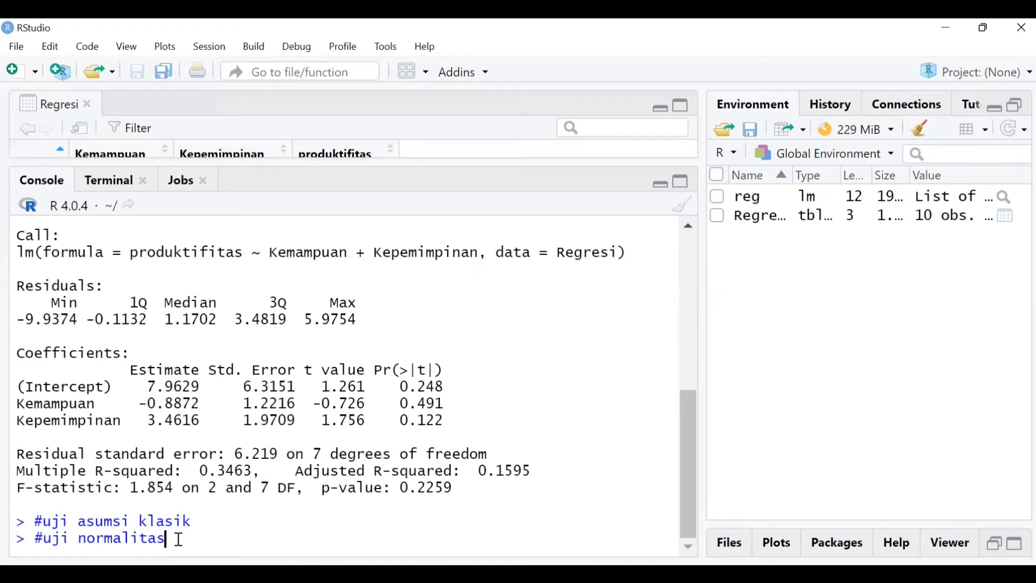
key(Return)
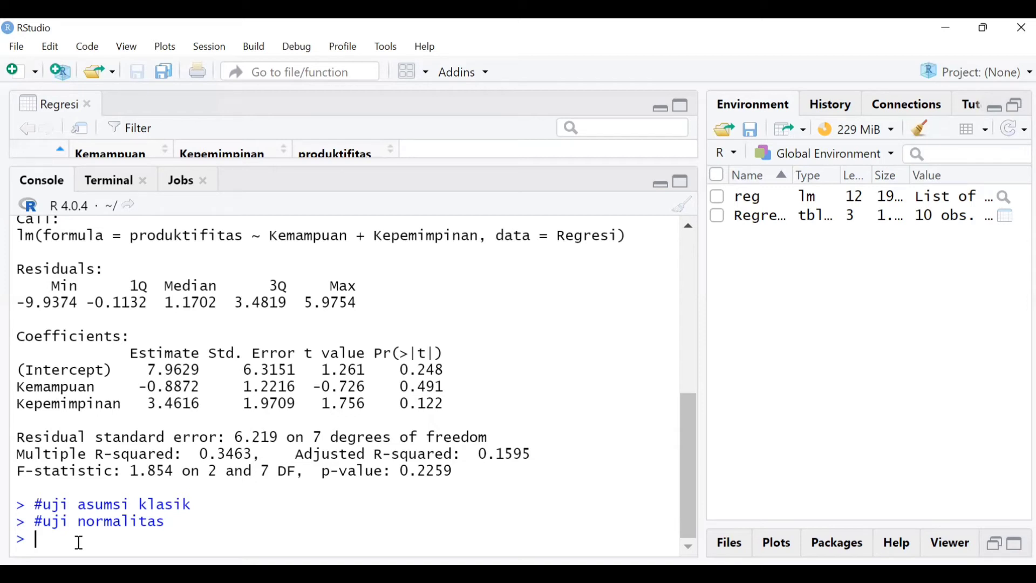
Run a Shapiro-Wilk normality test on the regression residuals with shapiro.test(reg$residuals).
text(shapir)
key(BackSpace)
text(r)
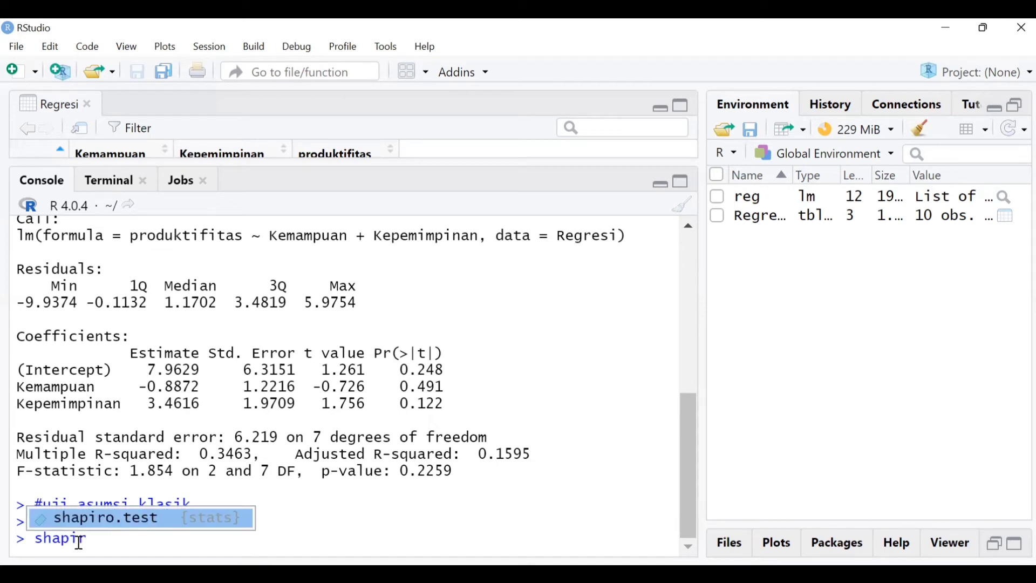
key(Tab)
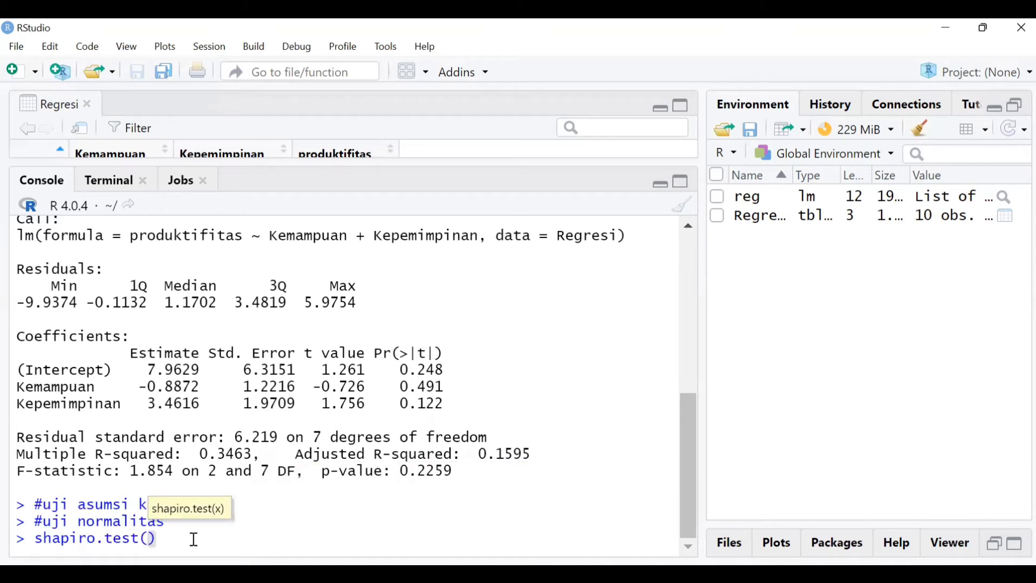
text(reg)
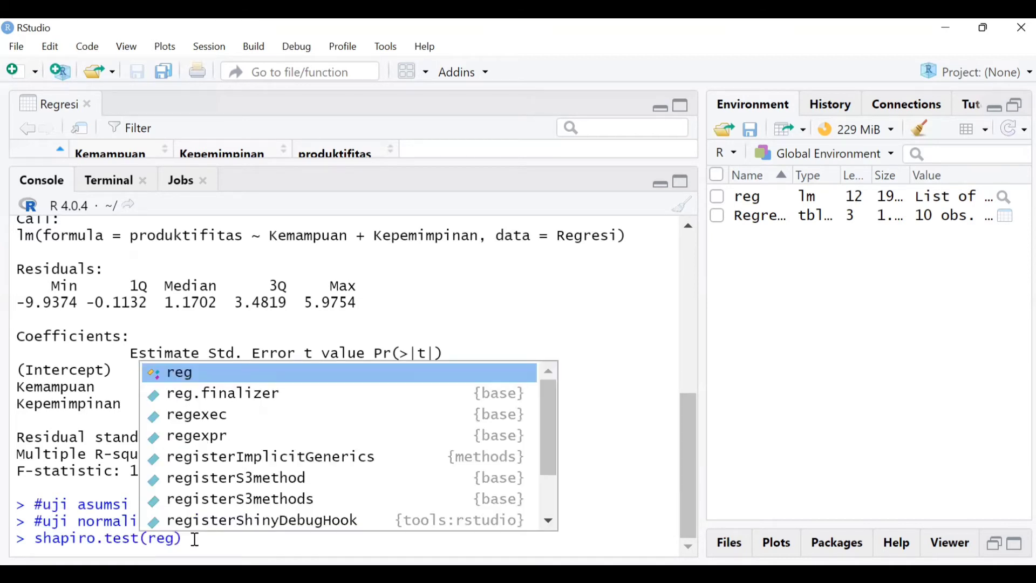
text($)
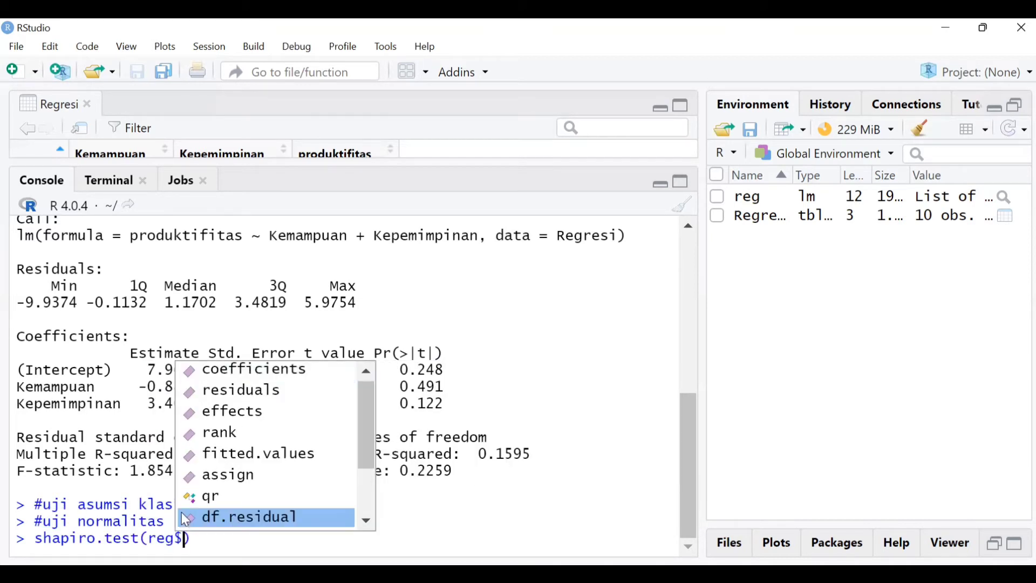
double_click(287, 397)
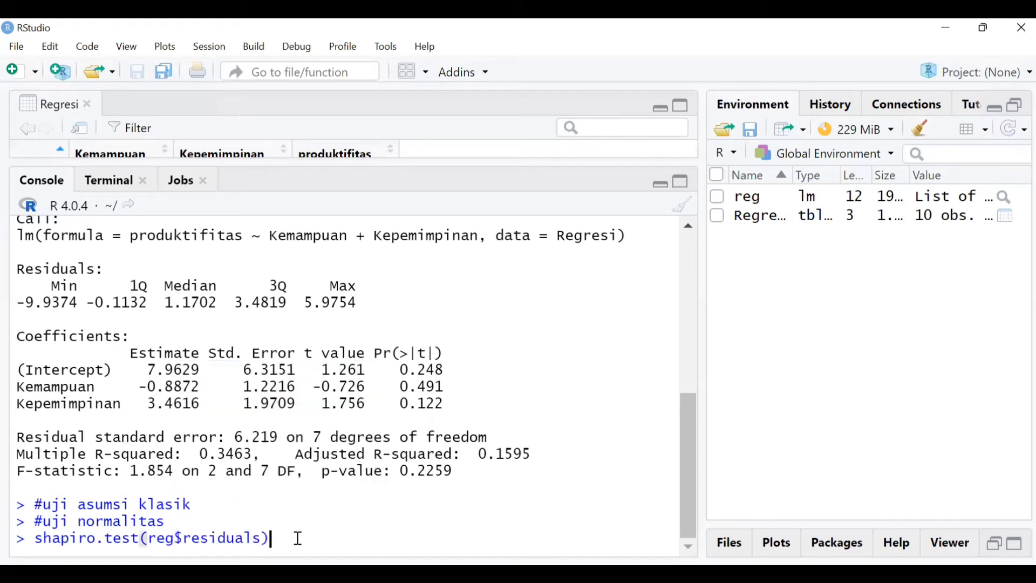
key(Return)
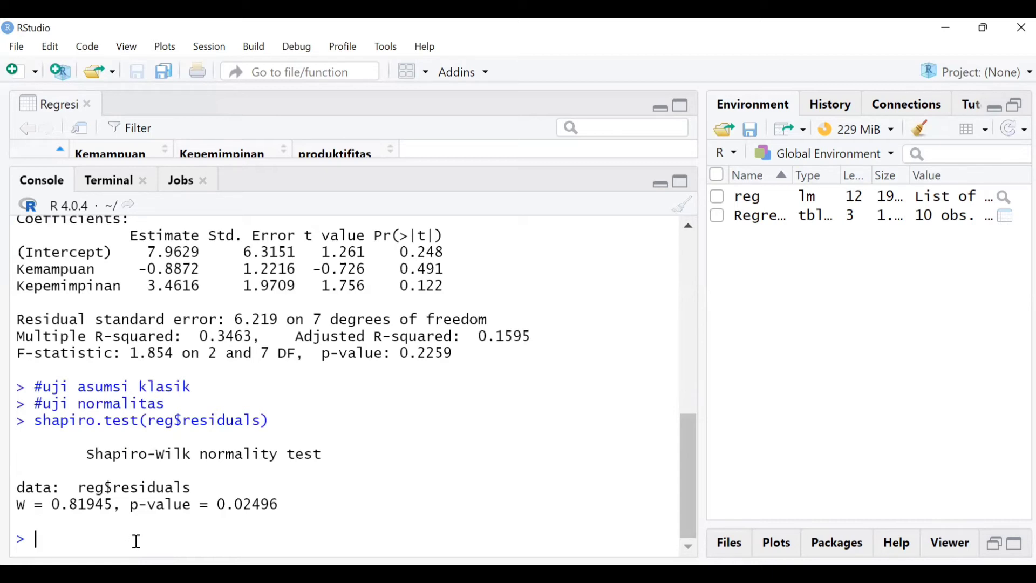
Add the console comment "#uji multikolineritas" and load the car package with library(car).
text(#uji multikoli)
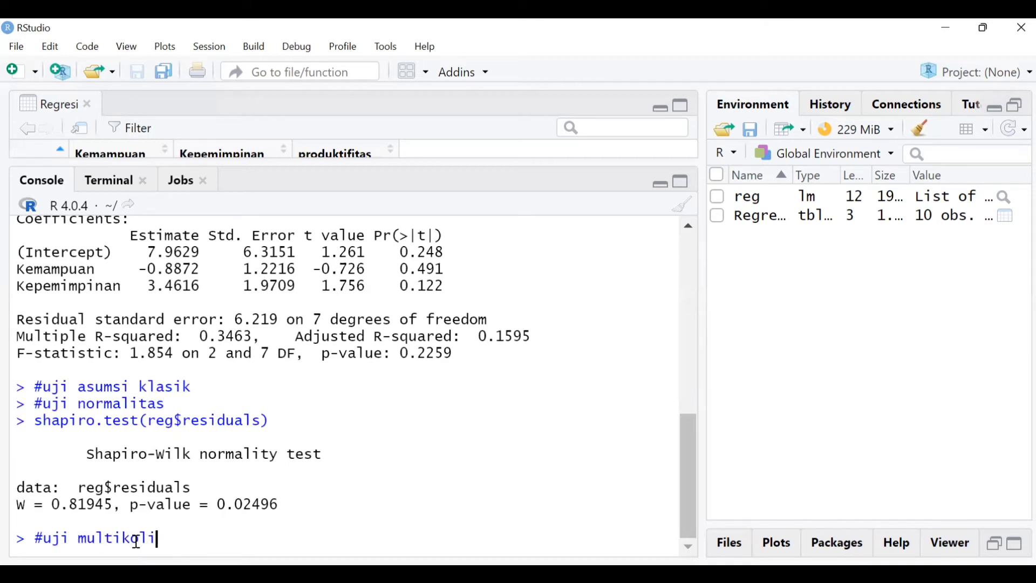
text(neritas)
key(Return)
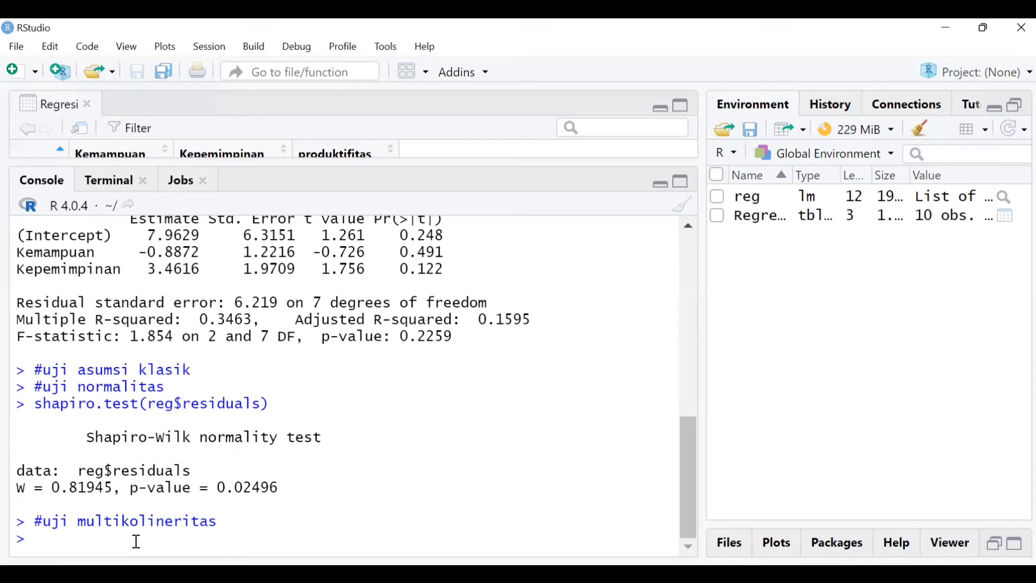
text(libra)
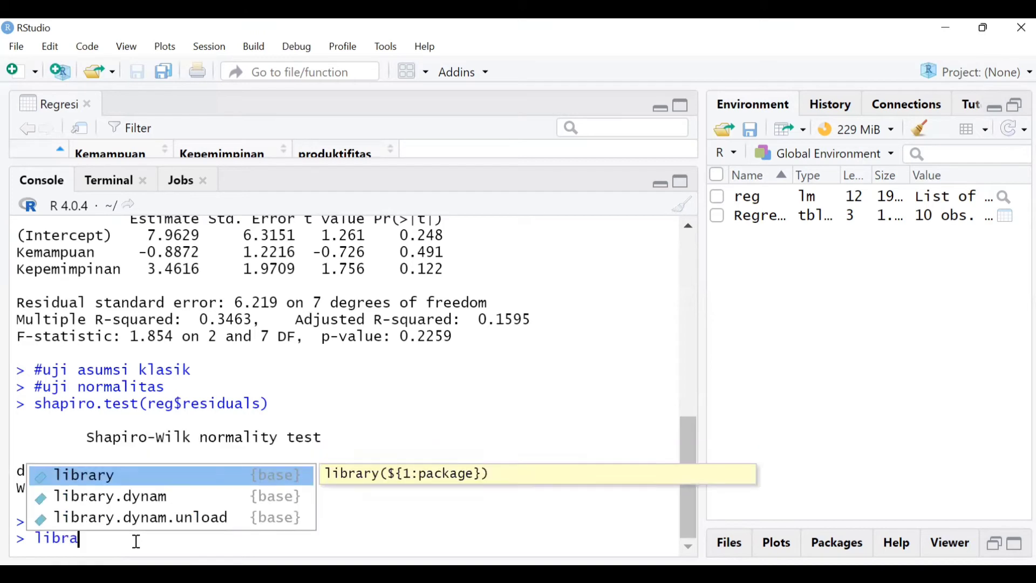
text(ry(car))
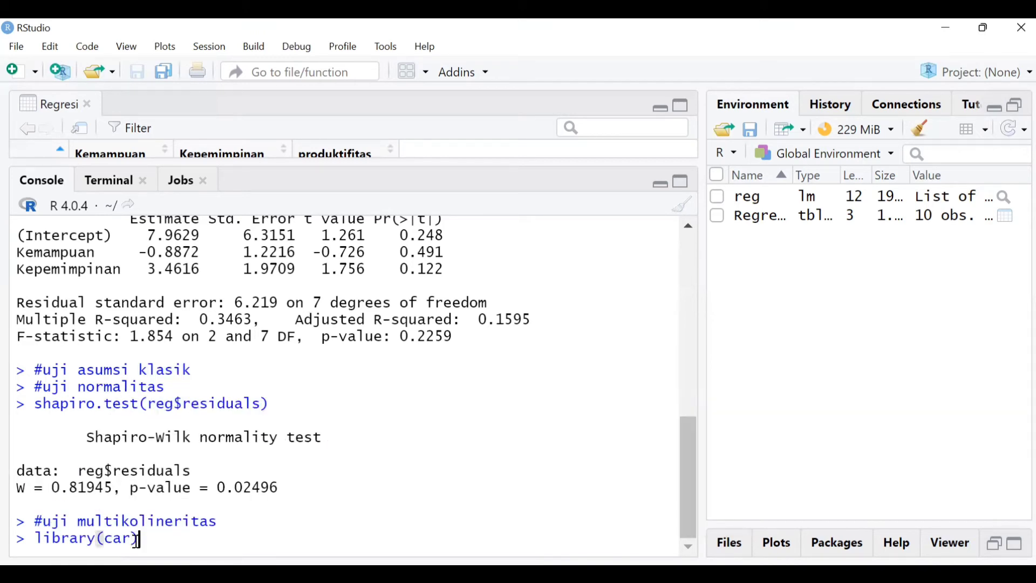
key(Return)
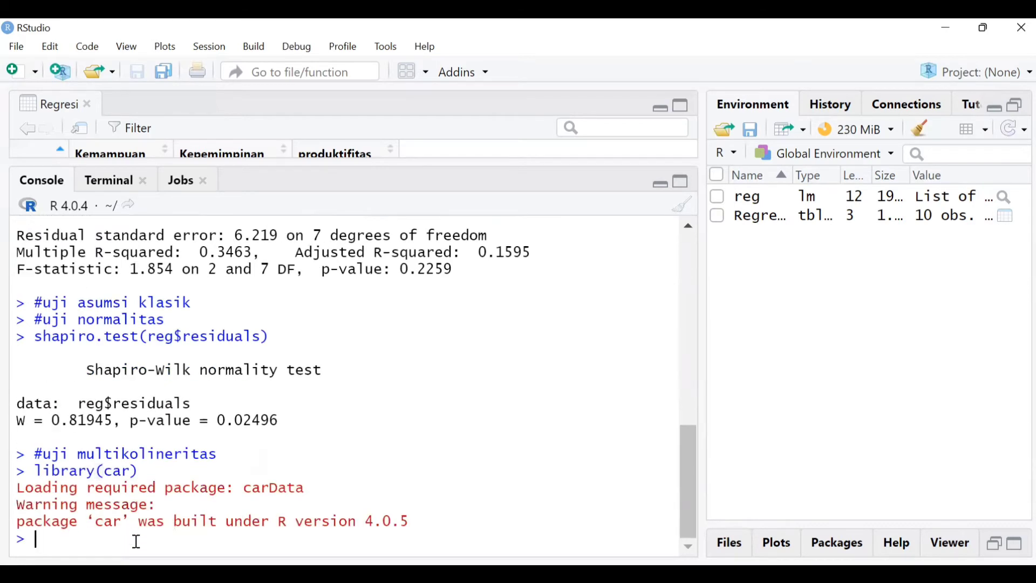
Calculate the variance inflation factors of the regression model with vif(reg).
text(vif()
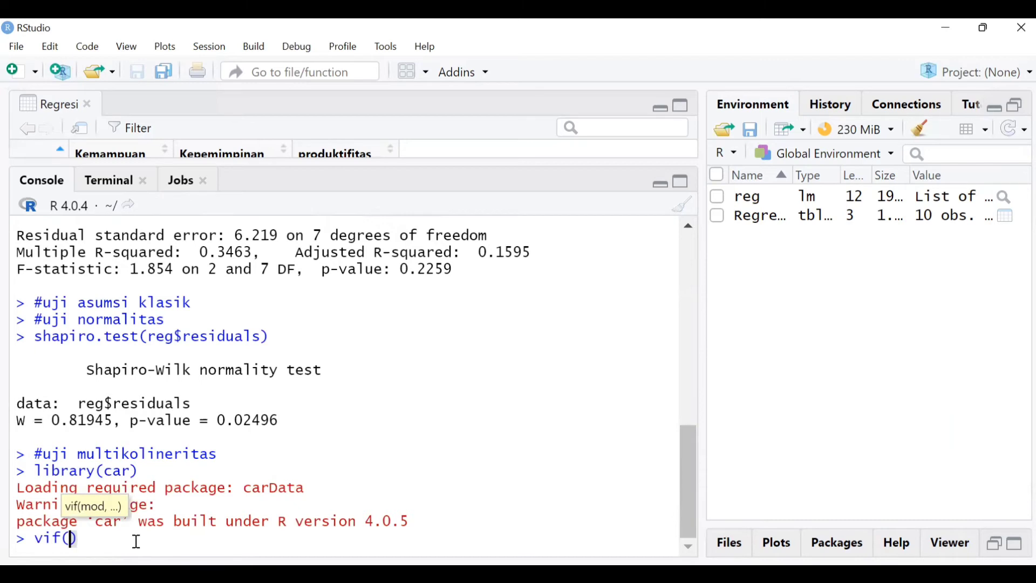
text(reg)
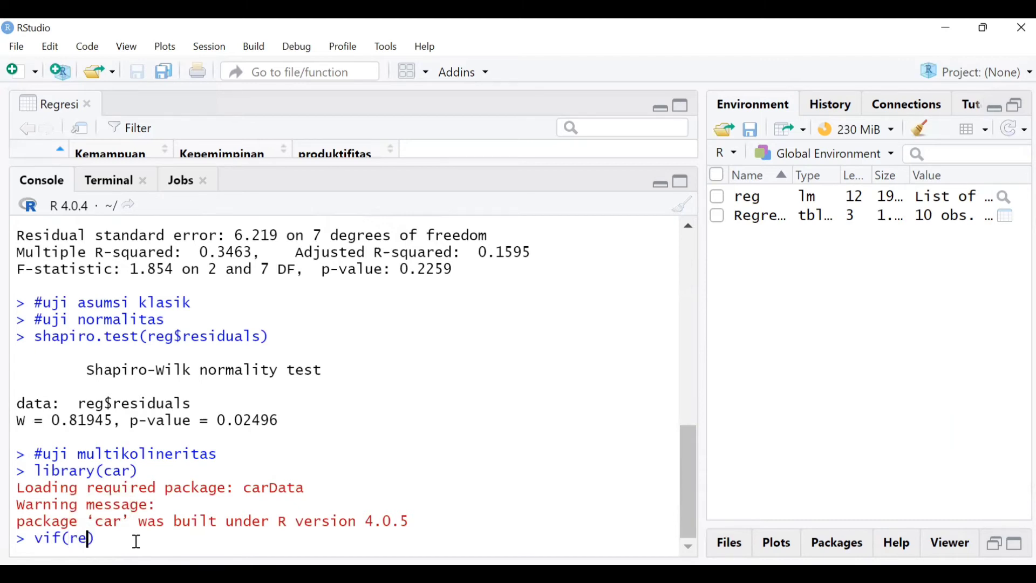
key(Escape)
key(Return)
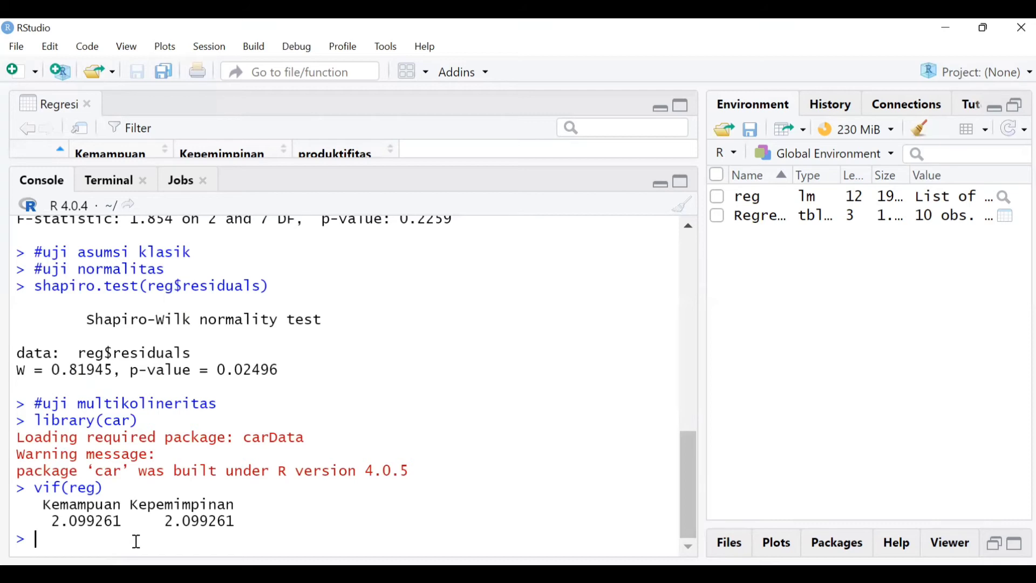
Add the console comment "#uji heterokedasitas" to introduce the heteroscedasticity test.
text(3)
key(BackSpace)
text(#uji hetero)
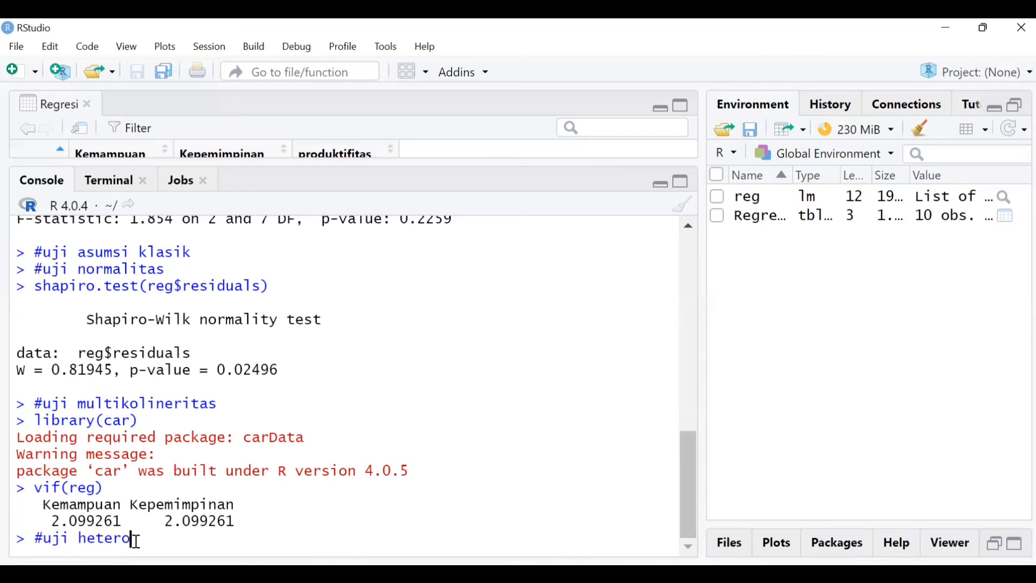
text(kedasitas)
key(Return)
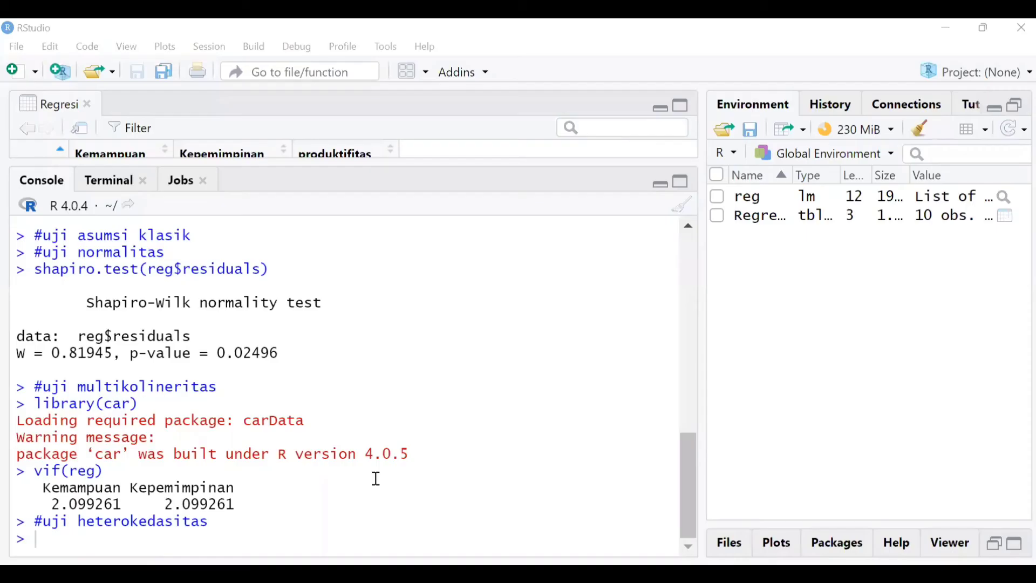
Try to run bptest on the reg model with studentize=FALSE and data=Regresi.
click(44, 541)
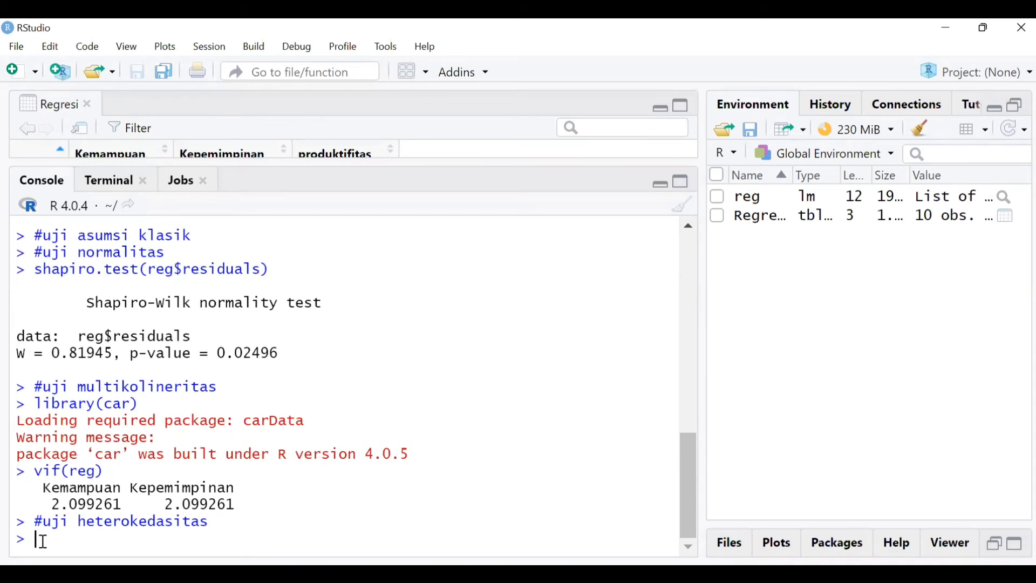
text(bp)
text(test)
text(()
text(reg)
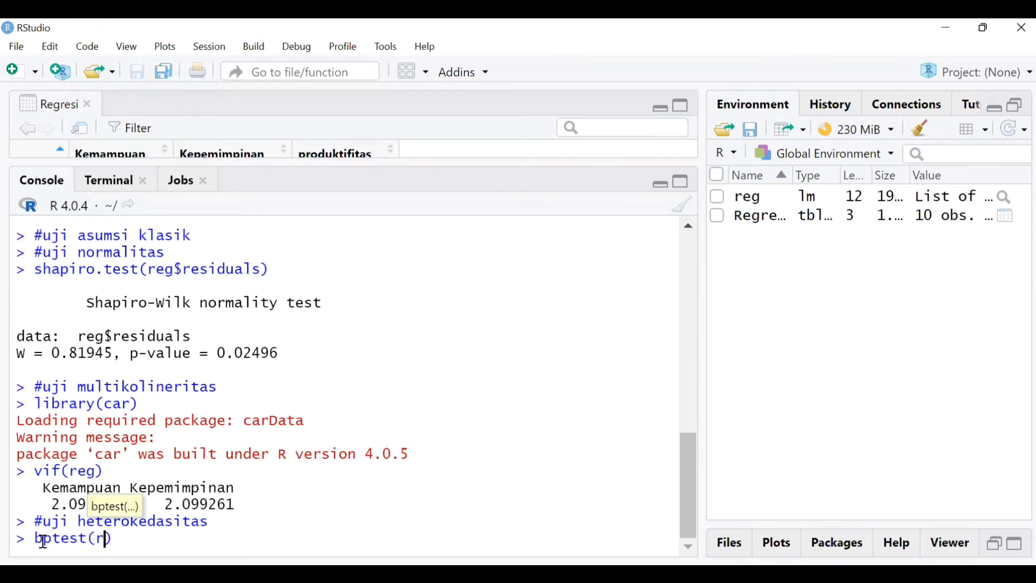
text(,studenti)
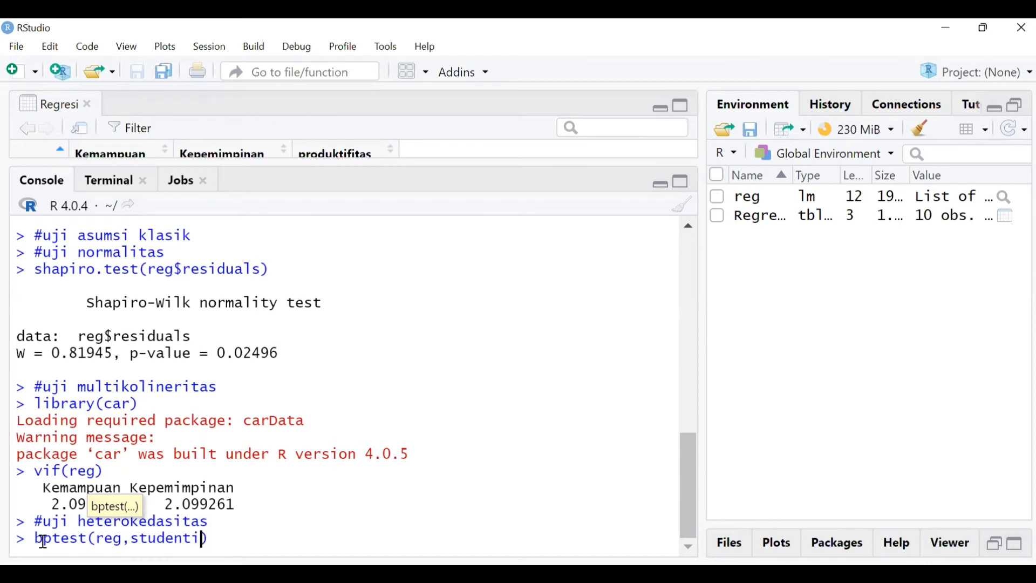
text(ze=FALSE)
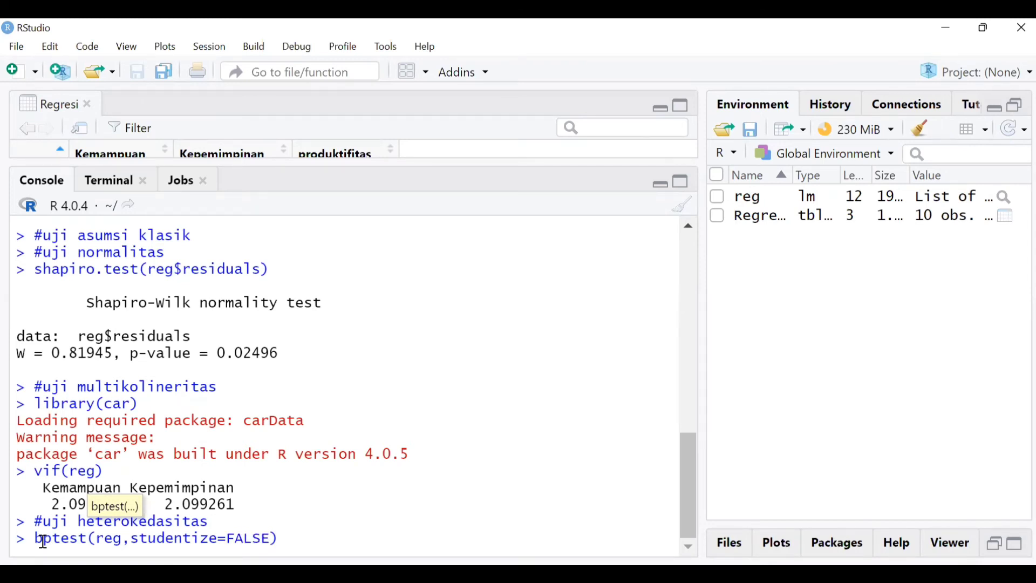
text(,data=Regresi))
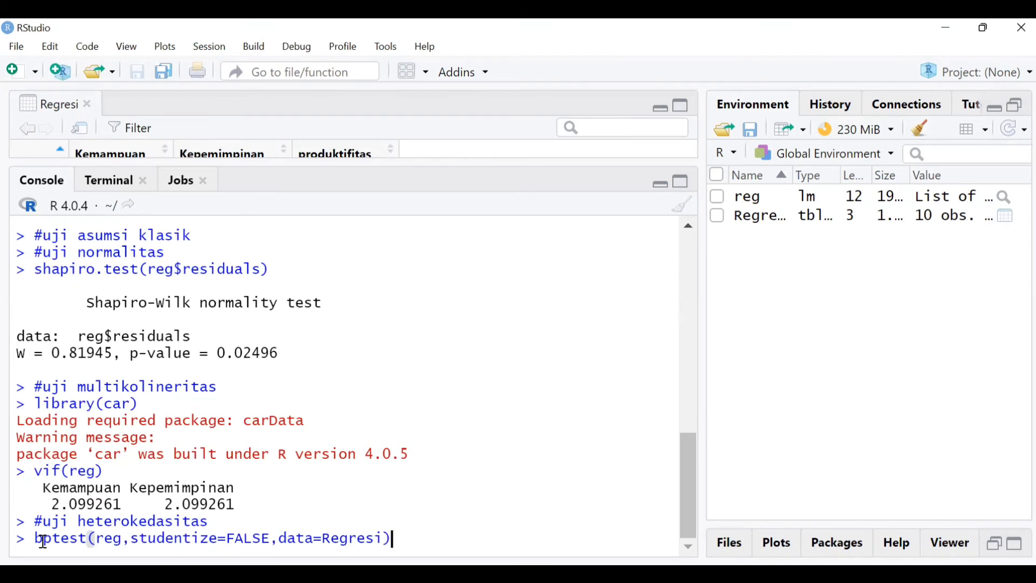
key(Return)
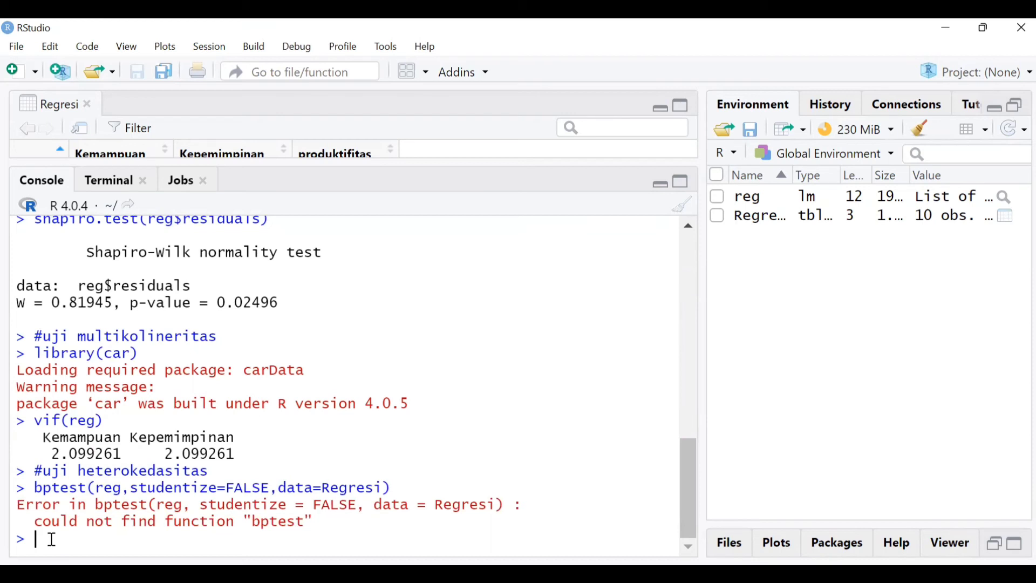
Try bptest on the reg model again, using studentize=FALASE and data=Regresi.
text(bptest(reg , studentize=FALASE ,data=Regre)
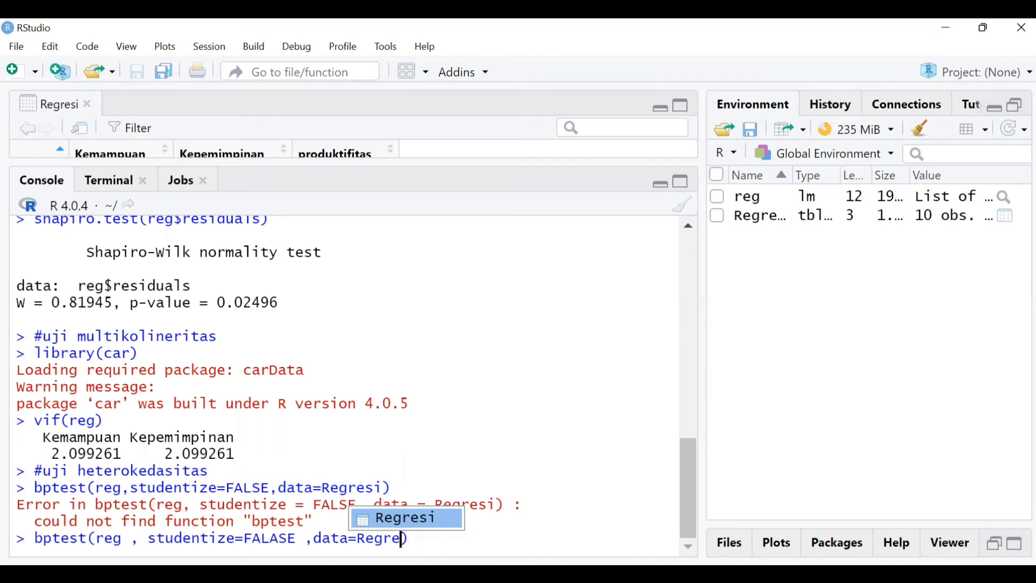
key(Tab)
key(Return)
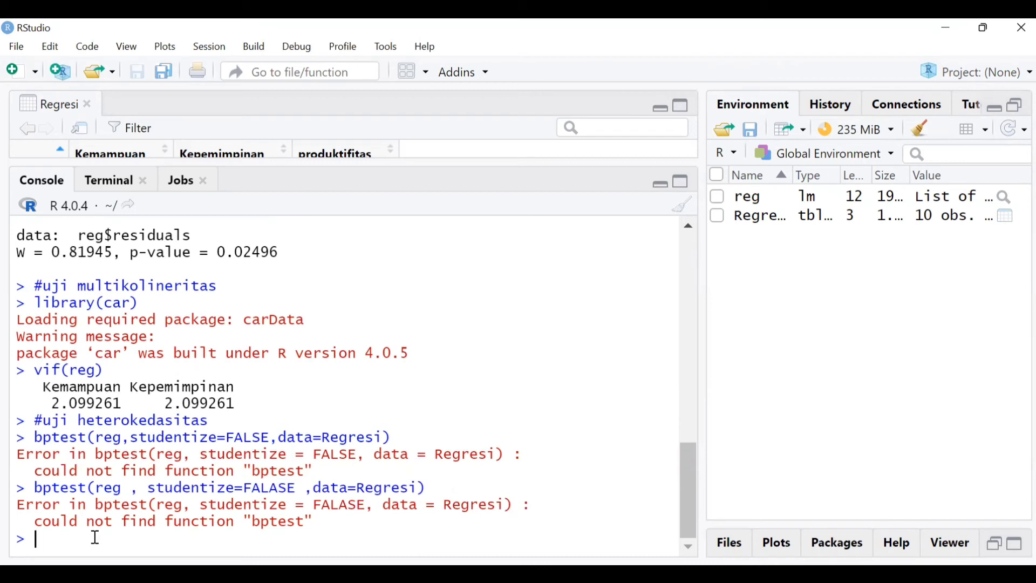
Load the lmtest package with library(lmtest).
text(librar)
text(y)
text((lmtest)
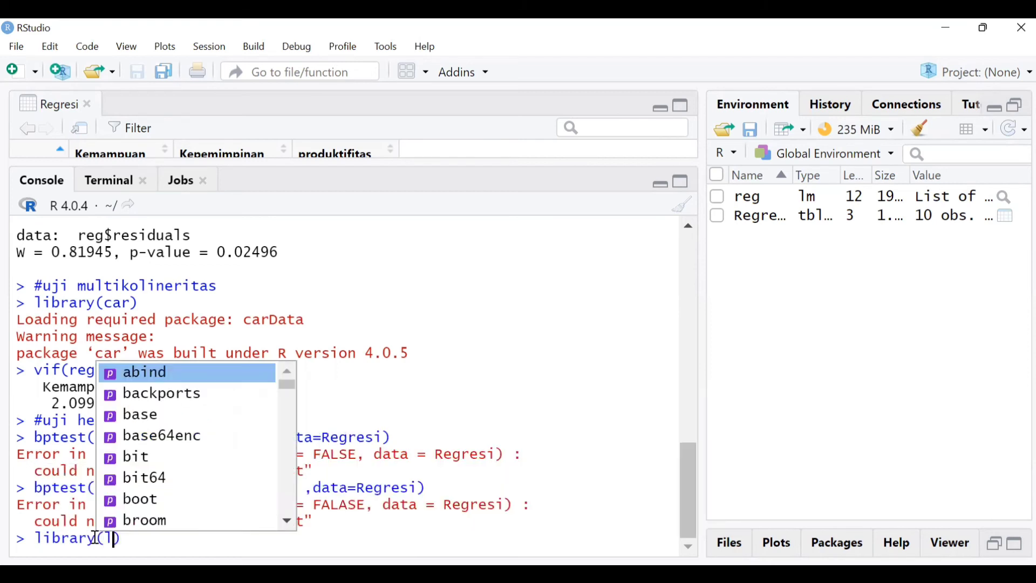
text())
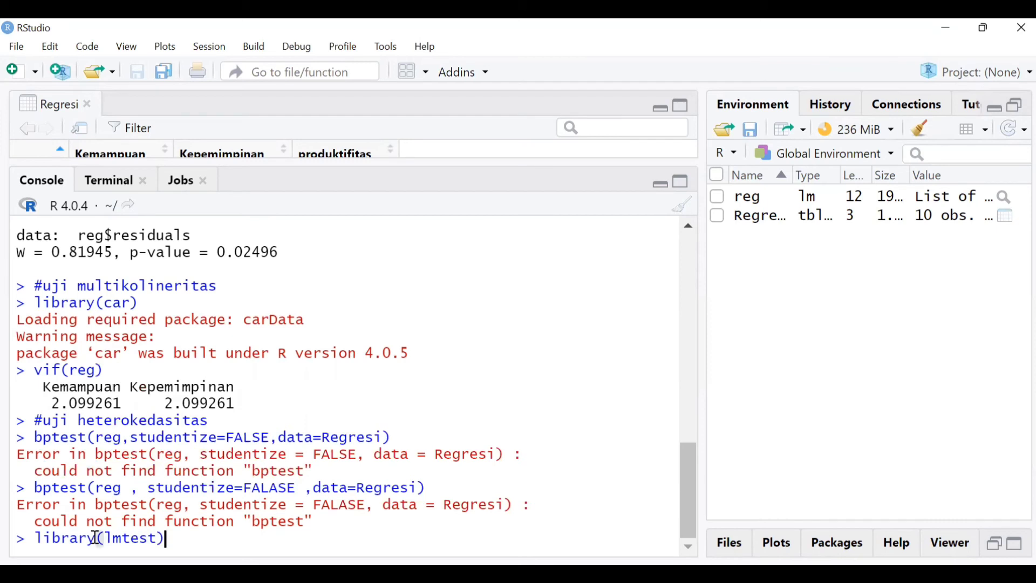
key(Return)
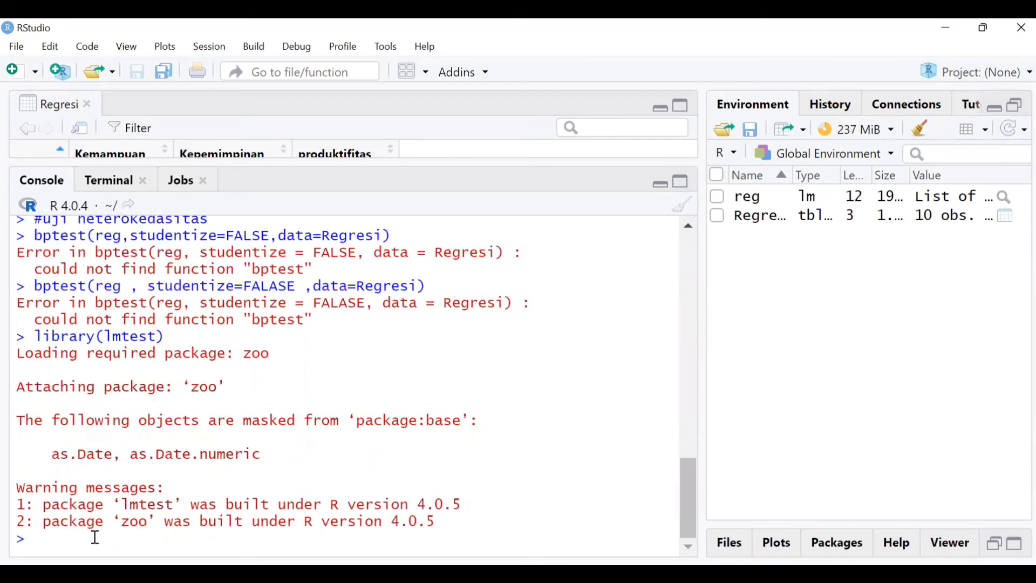
Run the Breusch-Pagan test with bptest(reg,studentize = FALSE,data = Regresi).
text(bptest(reg)
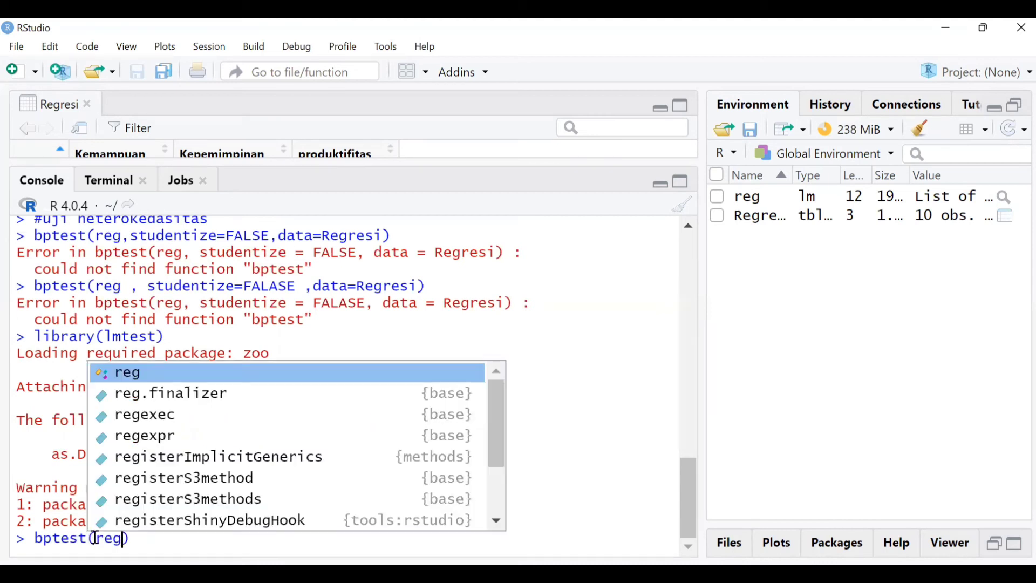
text(,studen)
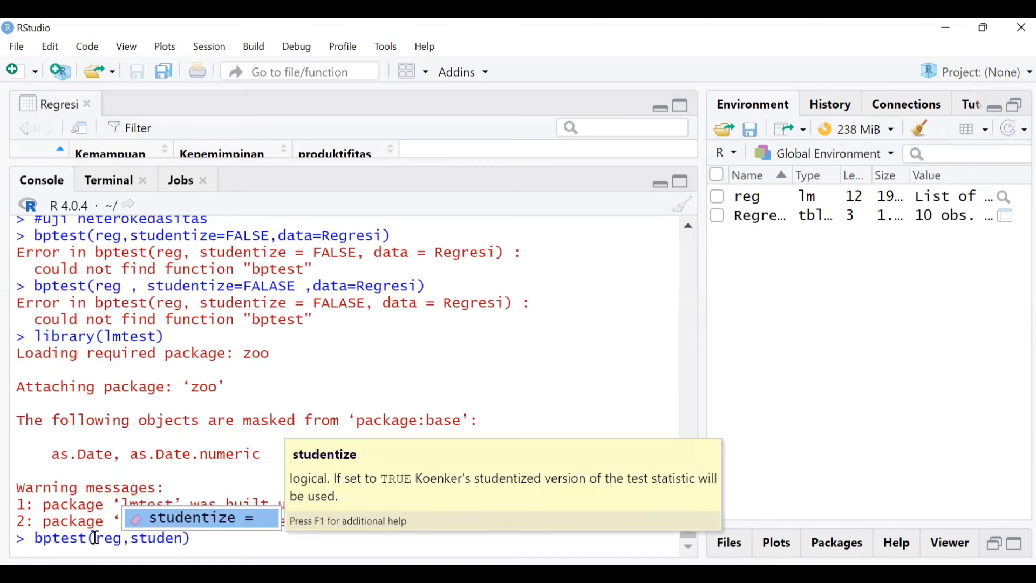
click(225, 518)
text(FALSE)
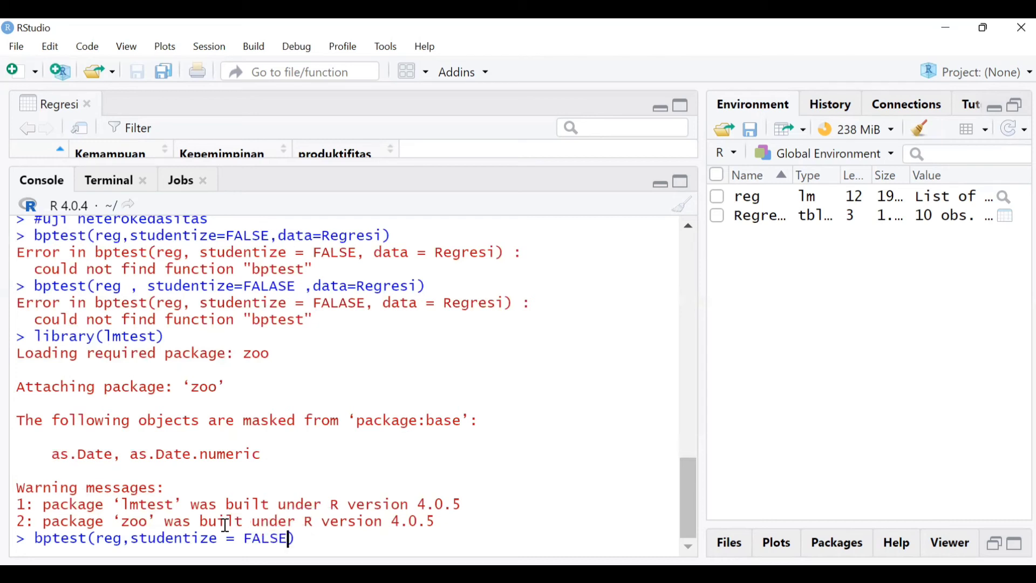
text(,data = Regre)
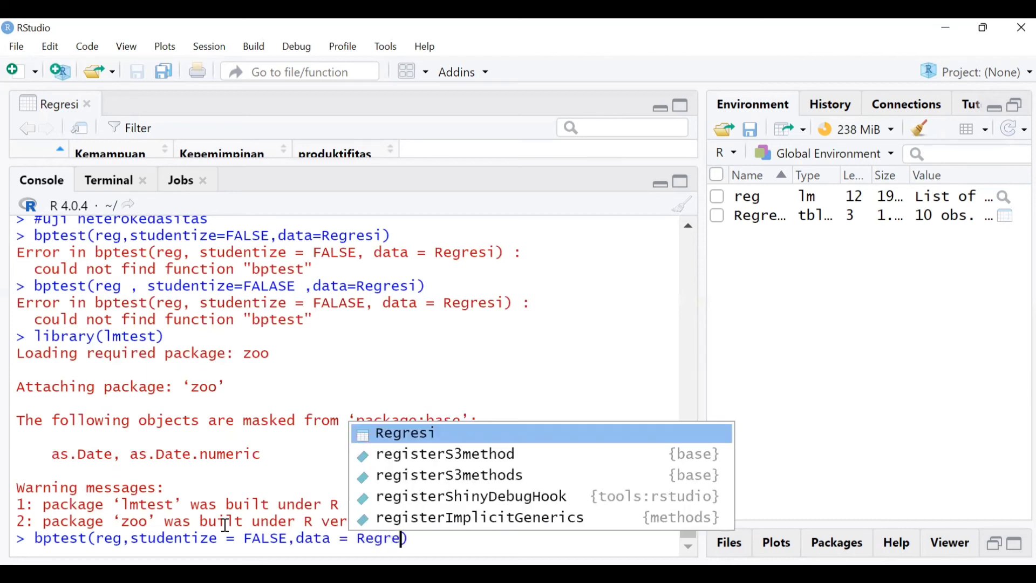
click(475, 434)
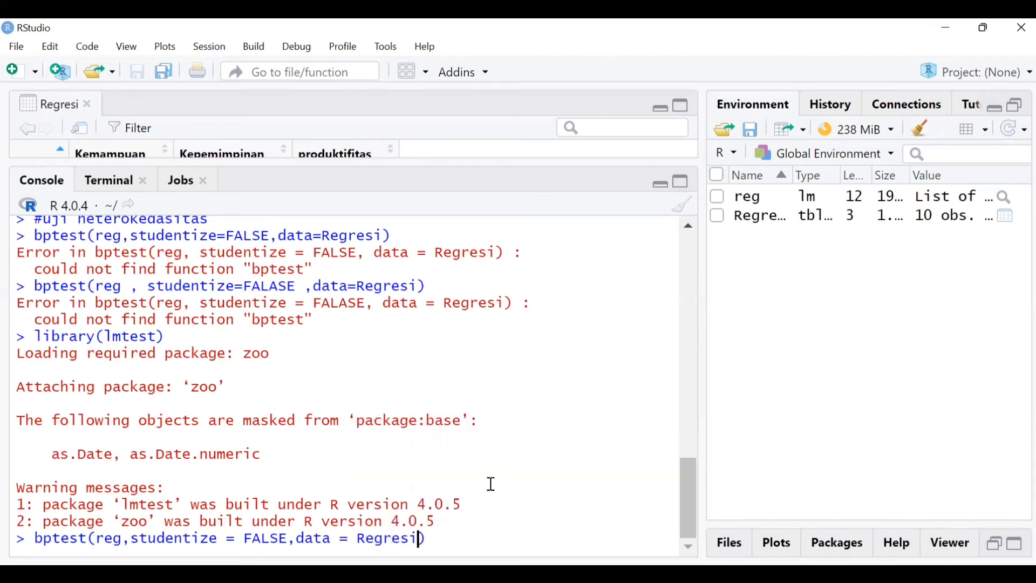
key(Return)
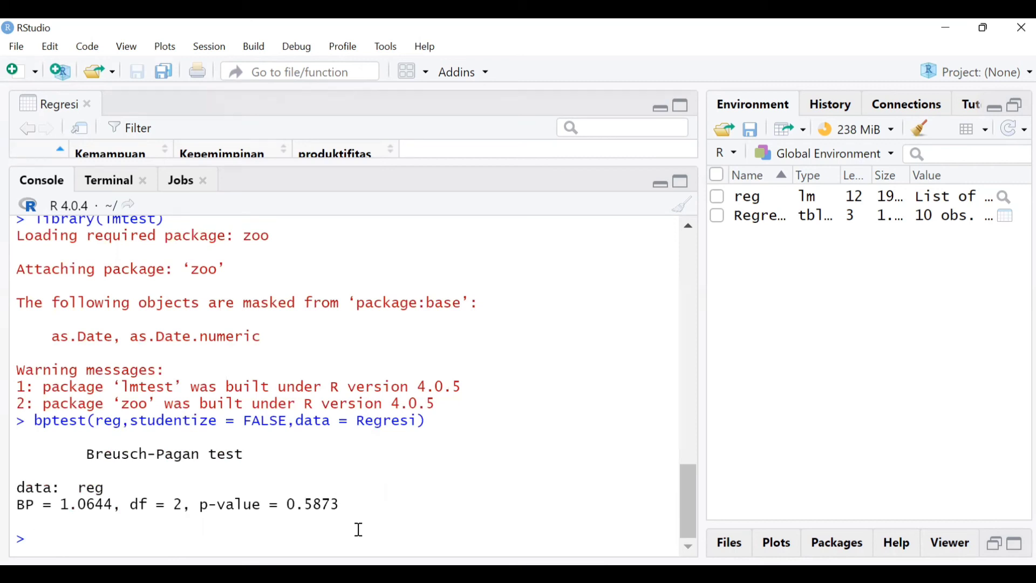
Add the console comment "#uji autokorelasi" and run the Durbin-Watson test with dwtest(reg).
text(3)
key(BackSpace)
text(#uji auto)
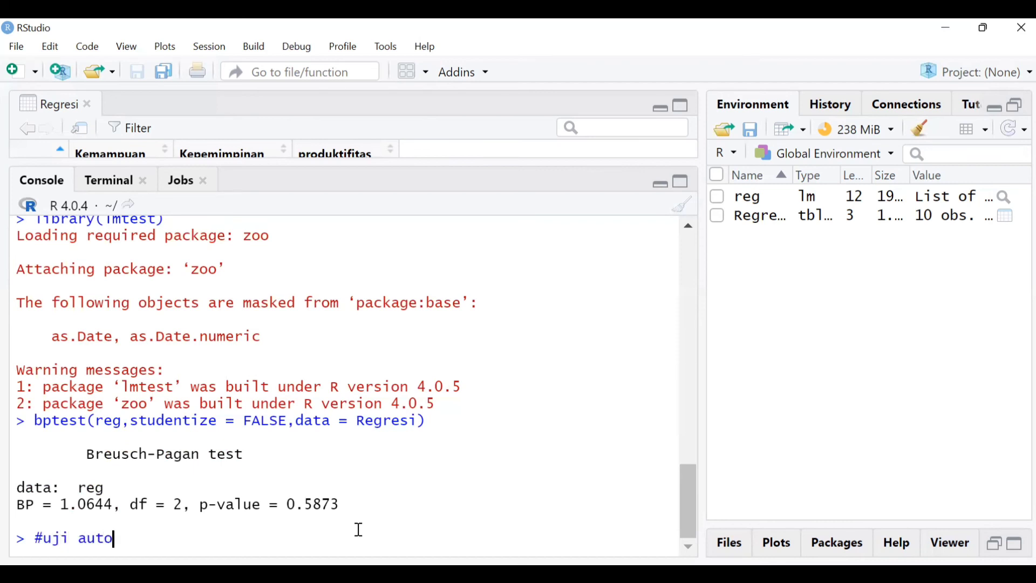
text(korelasi)
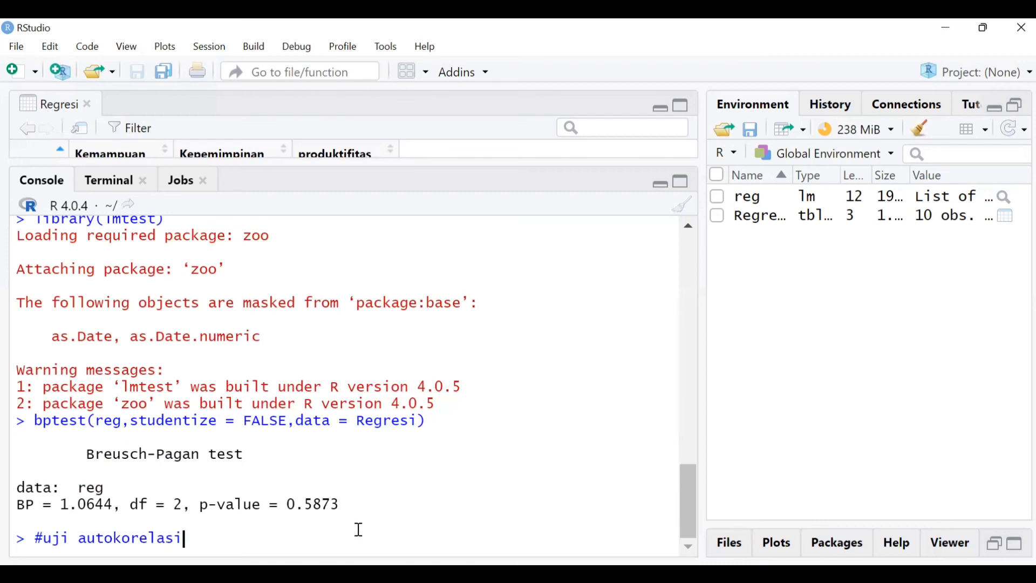
key(Return)
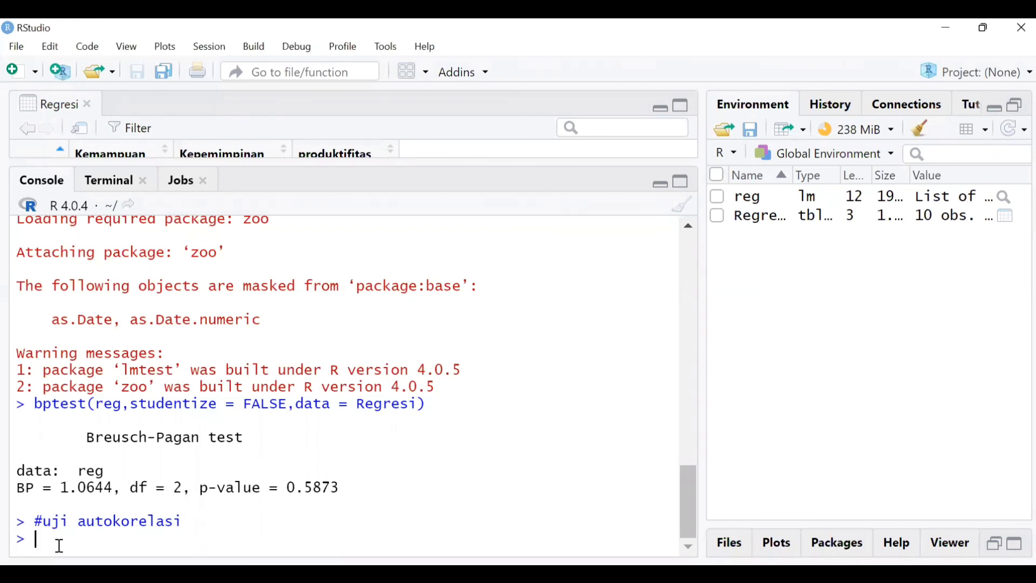
text(dwtest(reg))
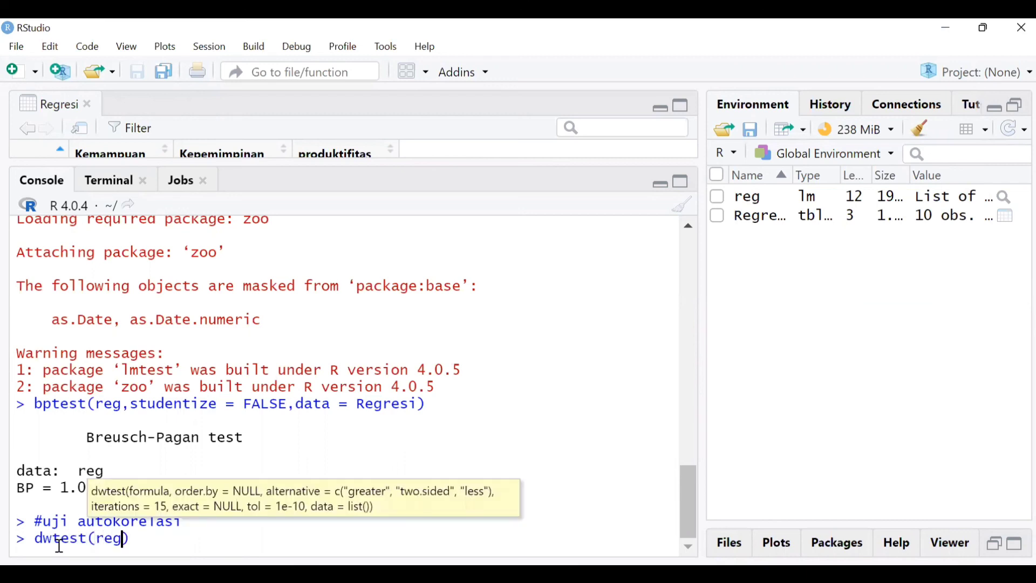
key(Return)
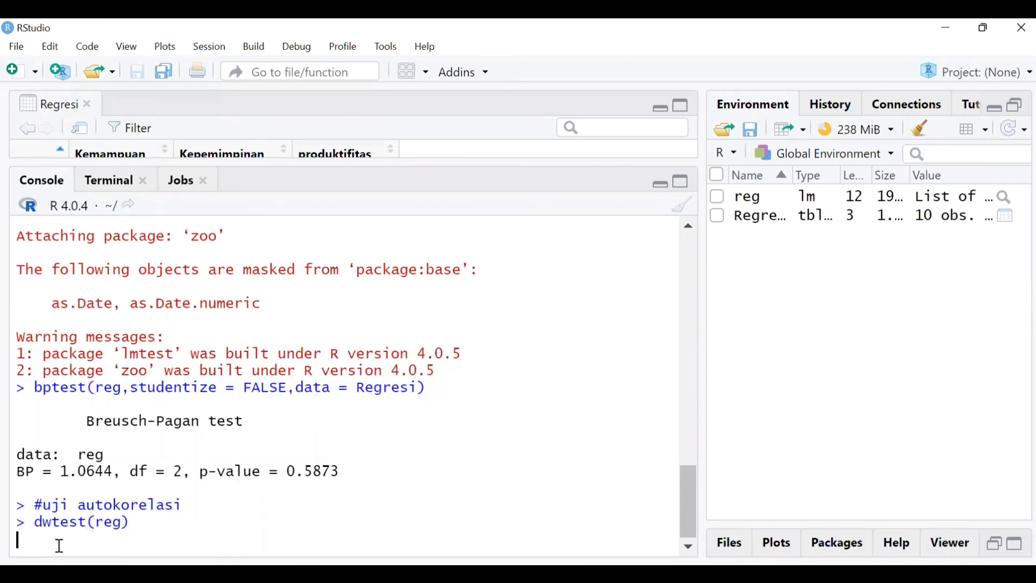